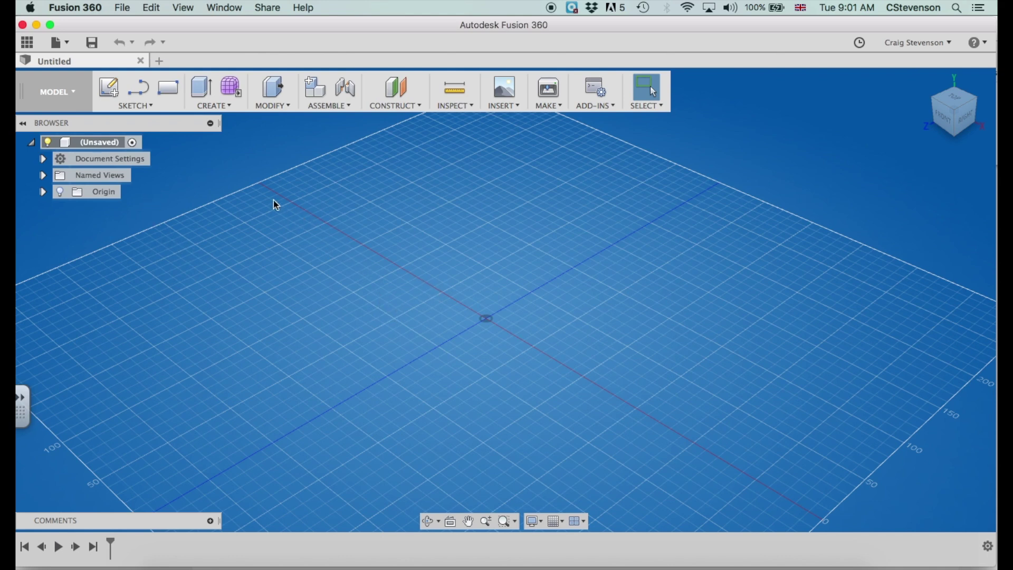
# Step: Draw a 500 × 300 mm rectangle from the origin on the XZ ground plane
pyautogui.click(169, 95)
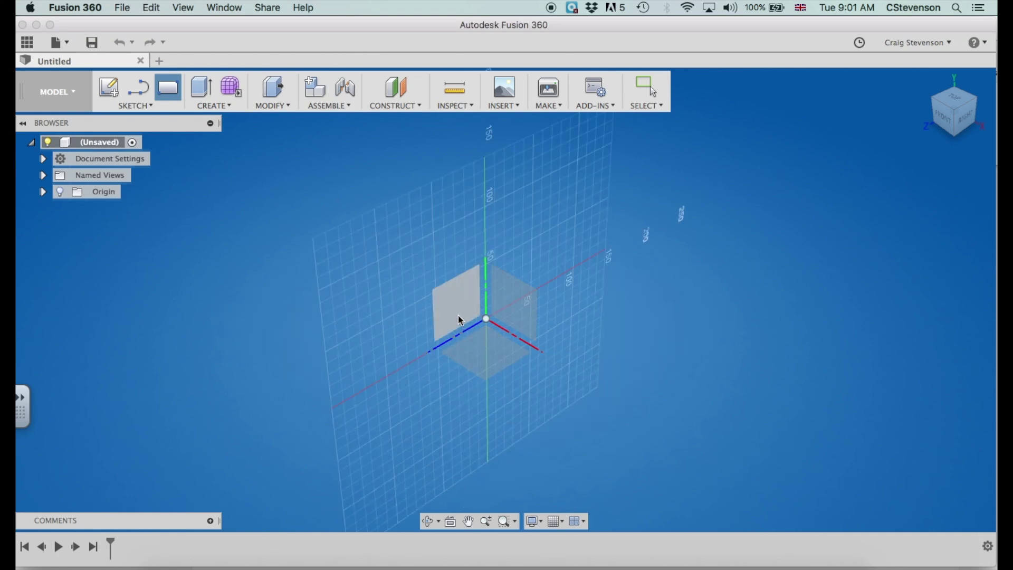
pyautogui.click(485, 362)
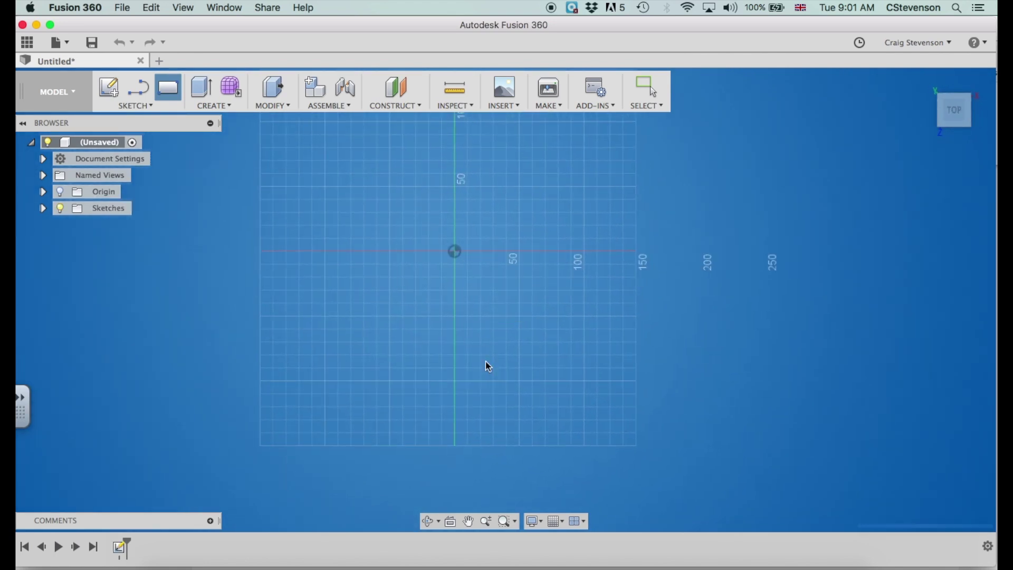
pyautogui.click(455, 252)
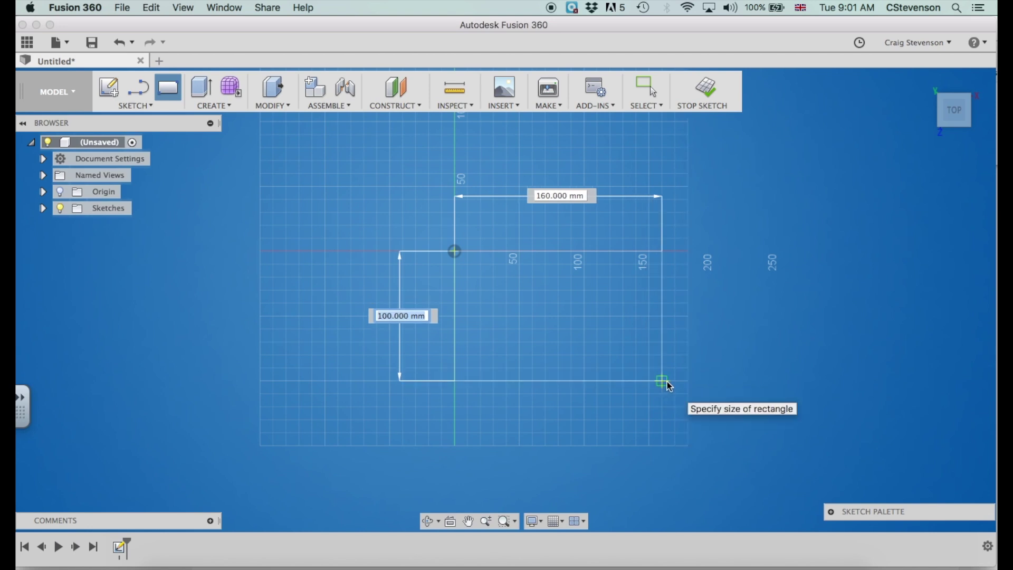
pyautogui.click(668, 385)
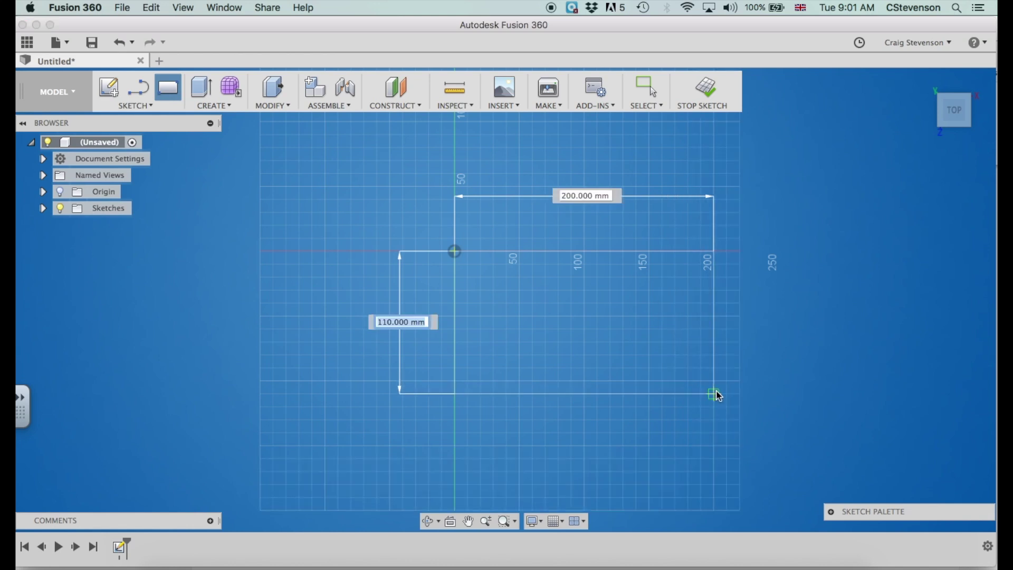
pyautogui.write('300')
pyautogui.press('Tab')
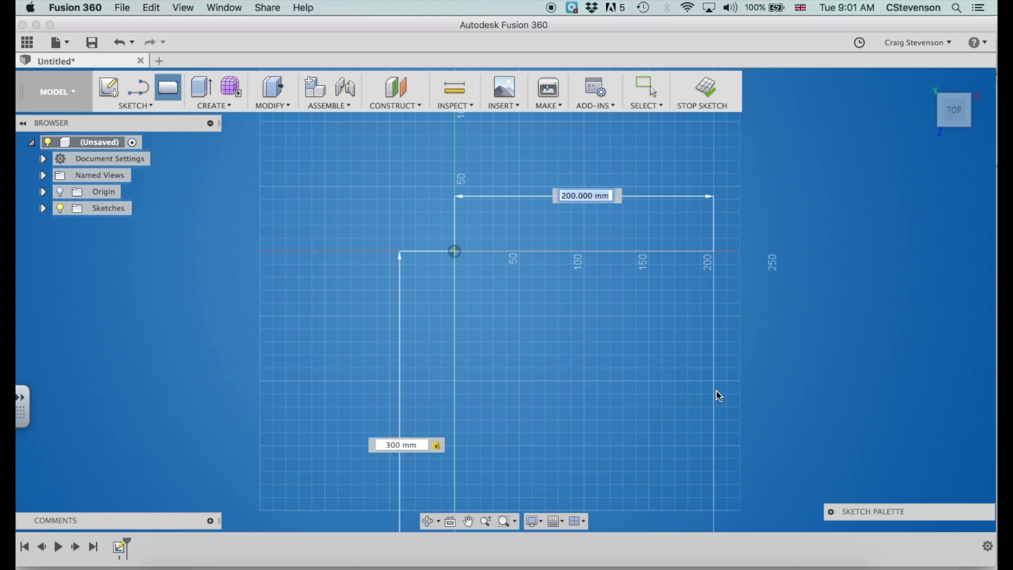
pyautogui.write('500')
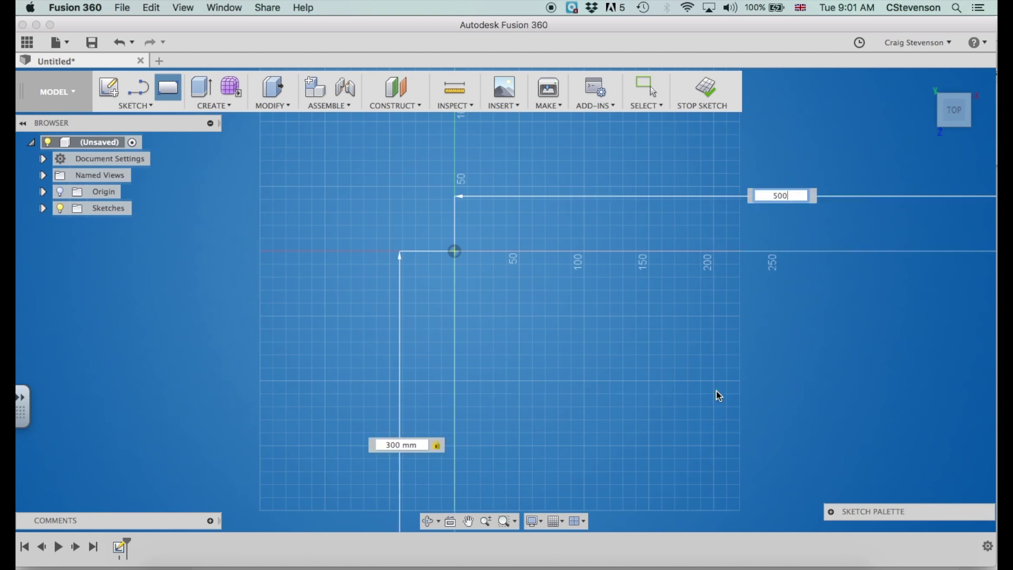
pyautogui.press('Return')
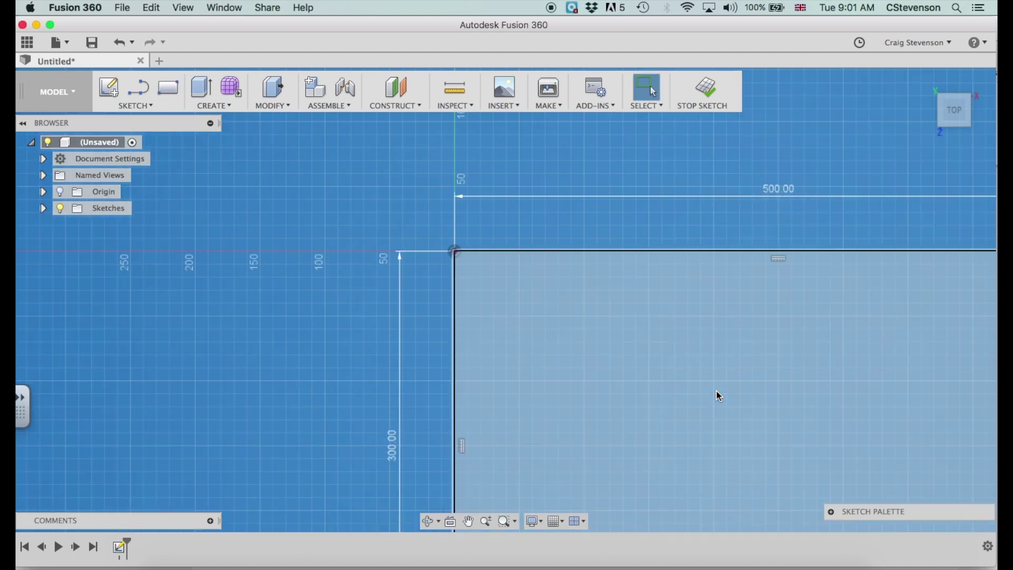
# Step: Finish the sketch and extrude the rectangle profile 20 mm into a solid board
pyautogui.click(705, 90)
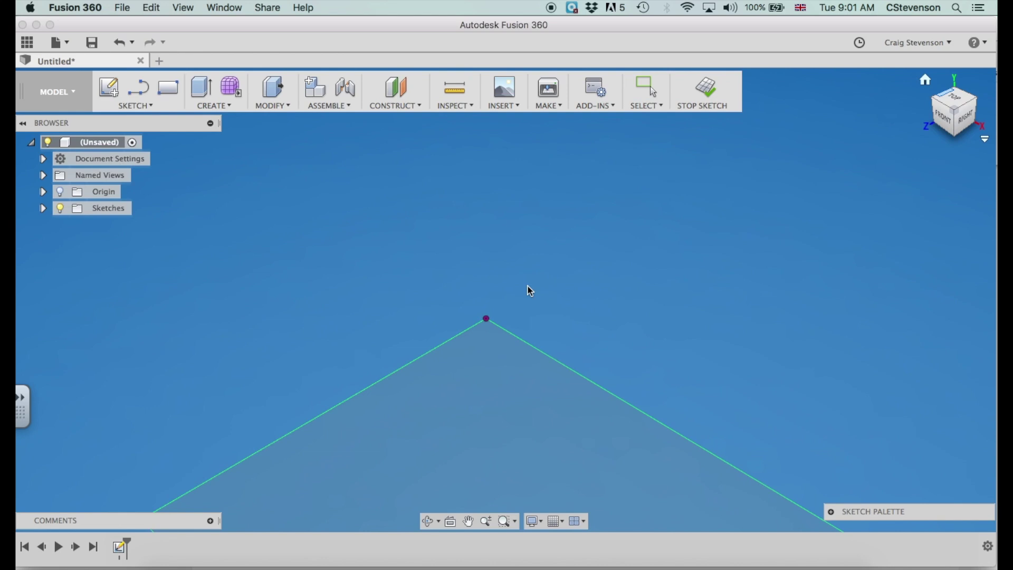
pyautogui.click(925, 80)
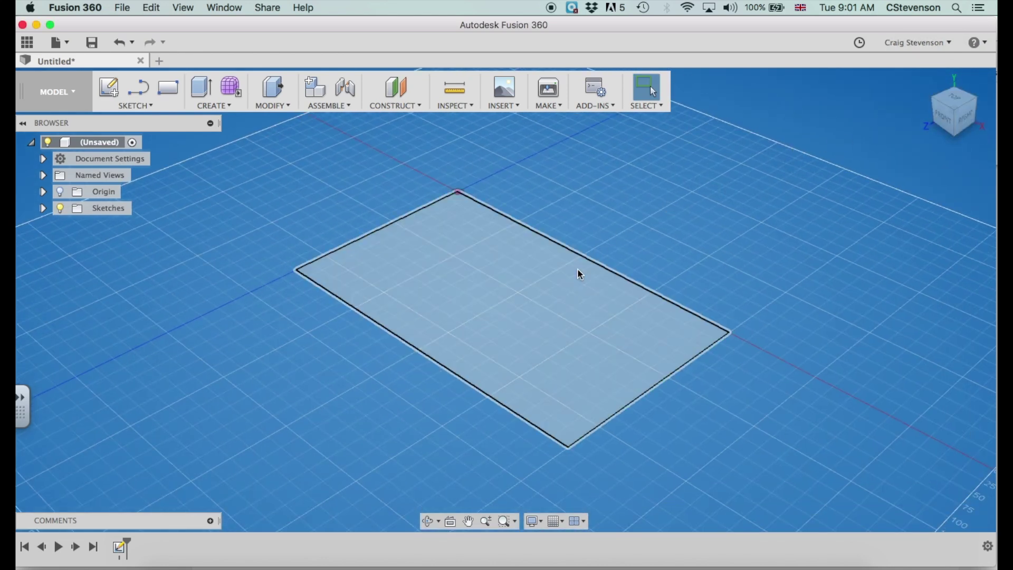
pyautogui.click(495, 311)
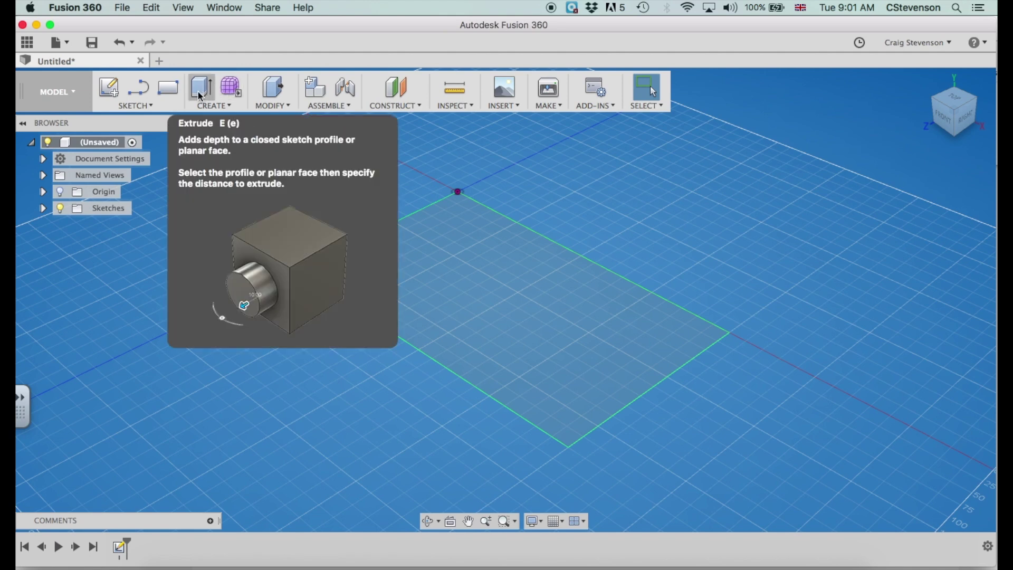
pyautogui.click(200, 87)
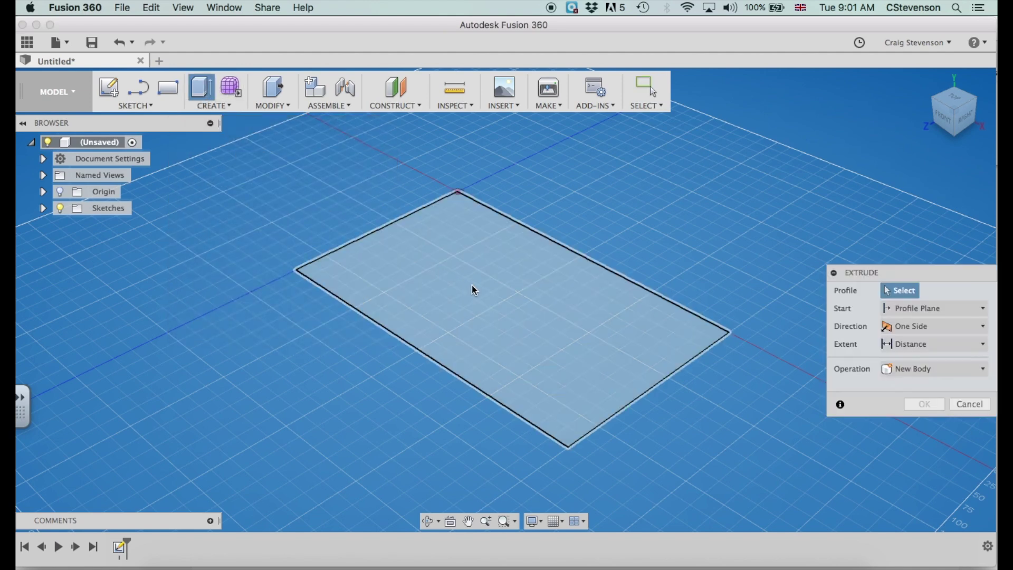
pyautogui.click(472, 286)
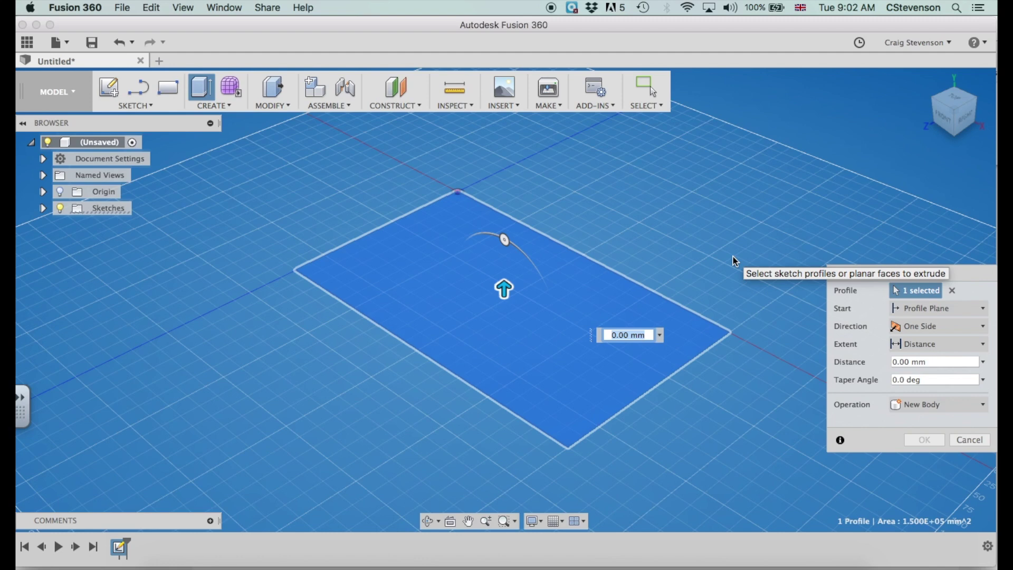
pyautogui.write('20')
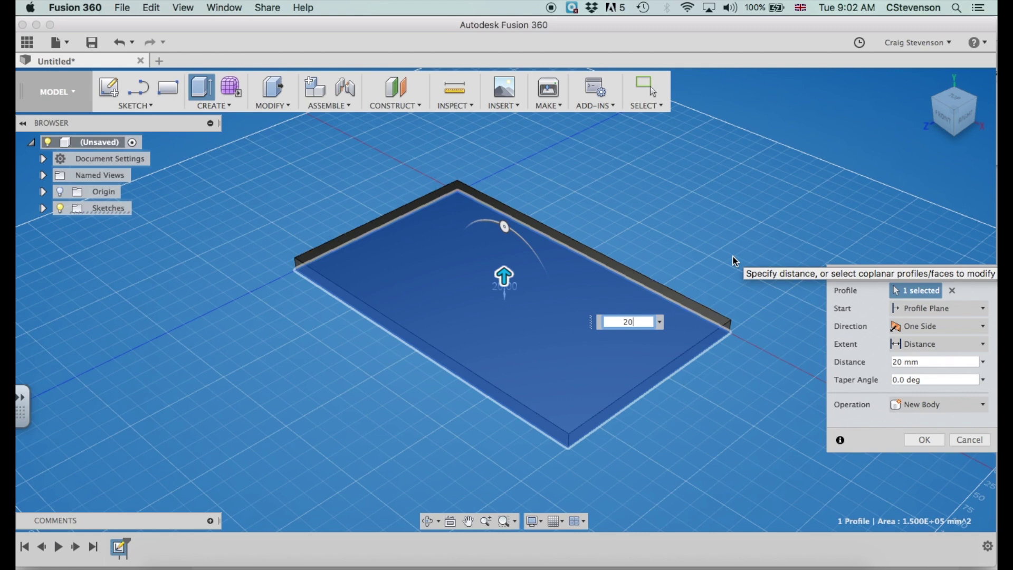
pyautogui.press('Return')
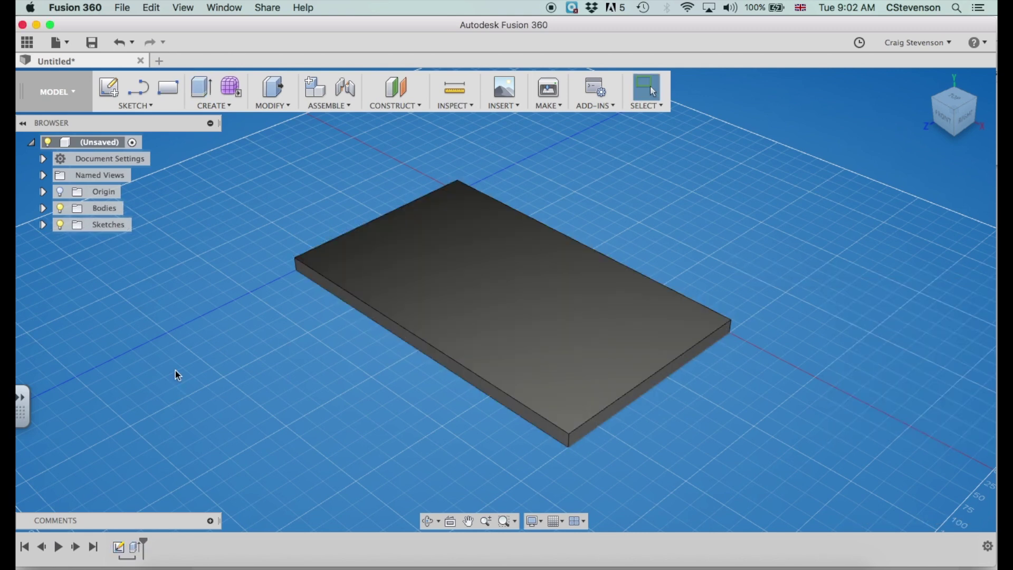
# Step: Rename Body1 to 'Top' in the Browser's Bodies list
pyautogui.click(43, 209)
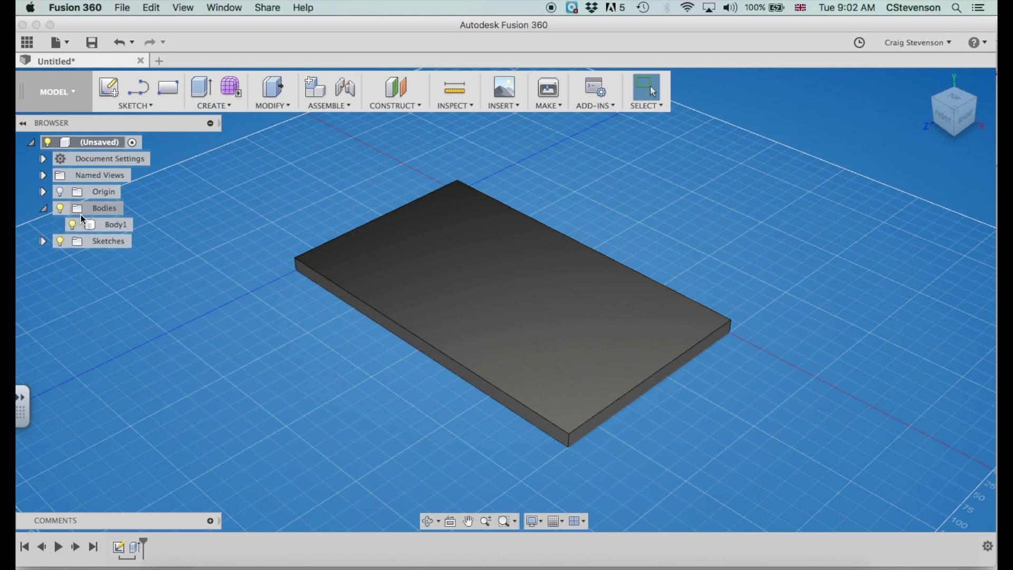
pyautogui.click(114, 228)
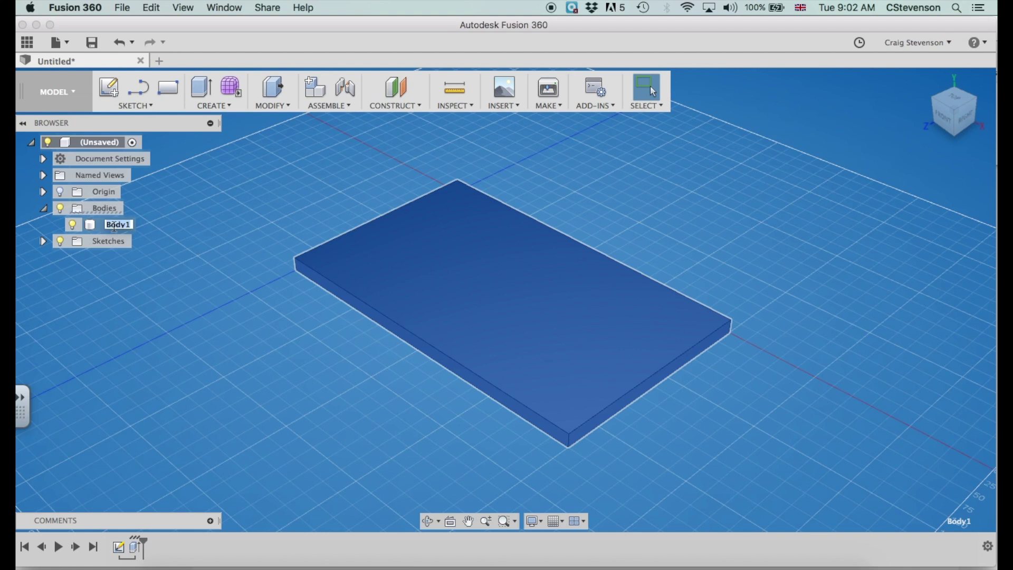
pyautogui.doubleClick(116, 229)
pyautogui.write('Top')
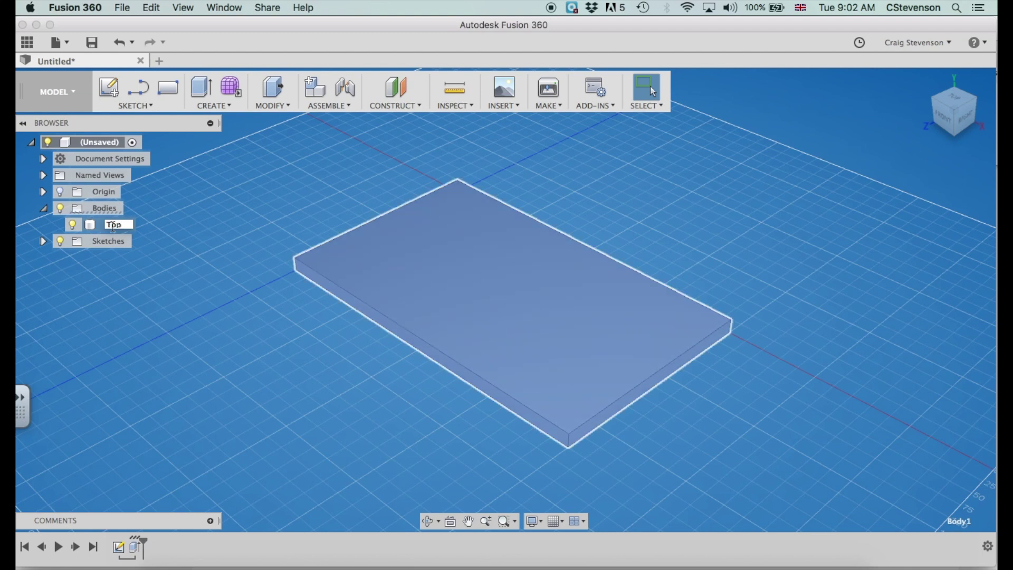
pyautogui.click(178, 374)
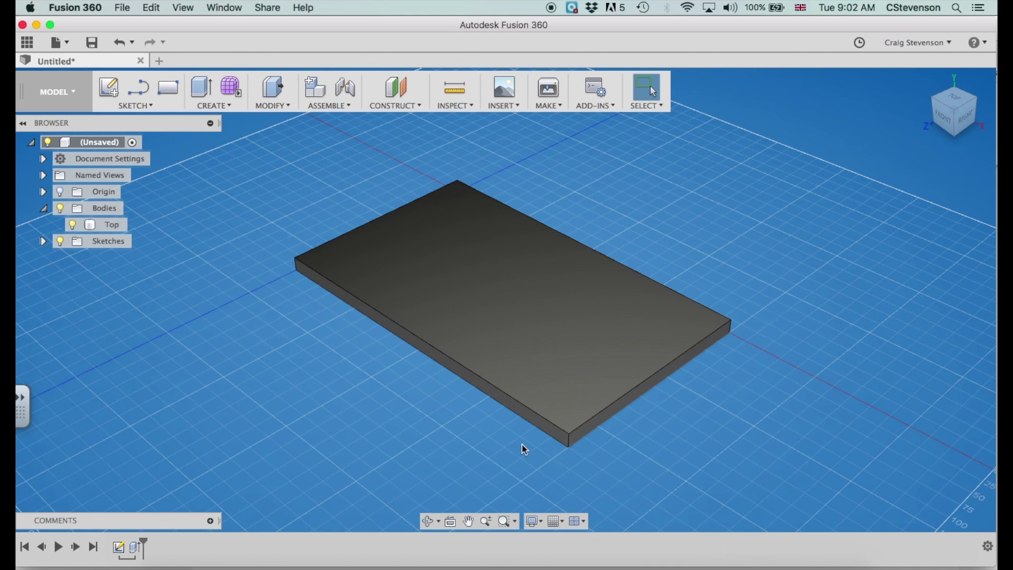
# Step: Fillet all four vertical corner edges of the board at a 20 mm radius
pyautogui.click(272, 112)
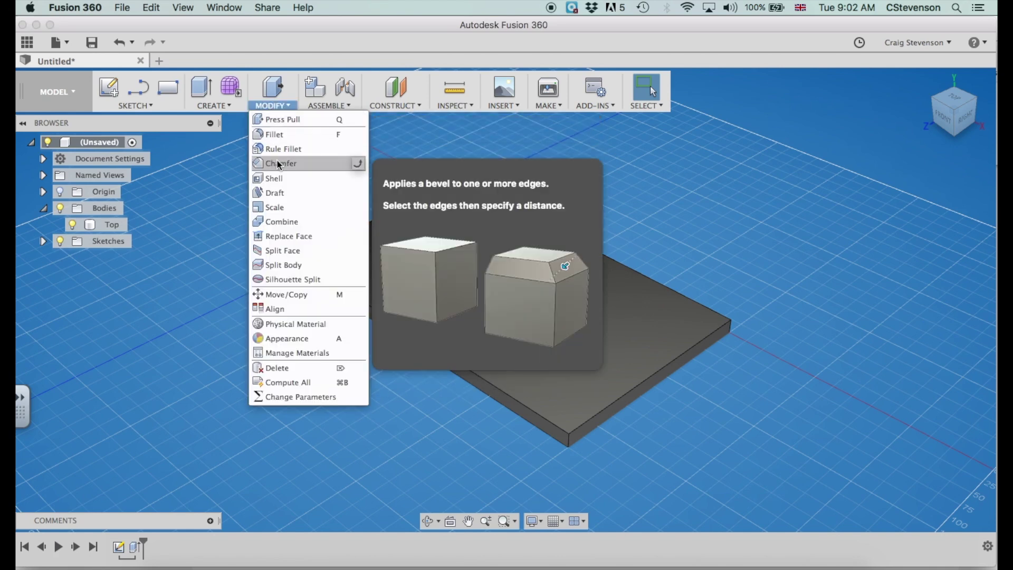
pyautogui.click(272, 136)
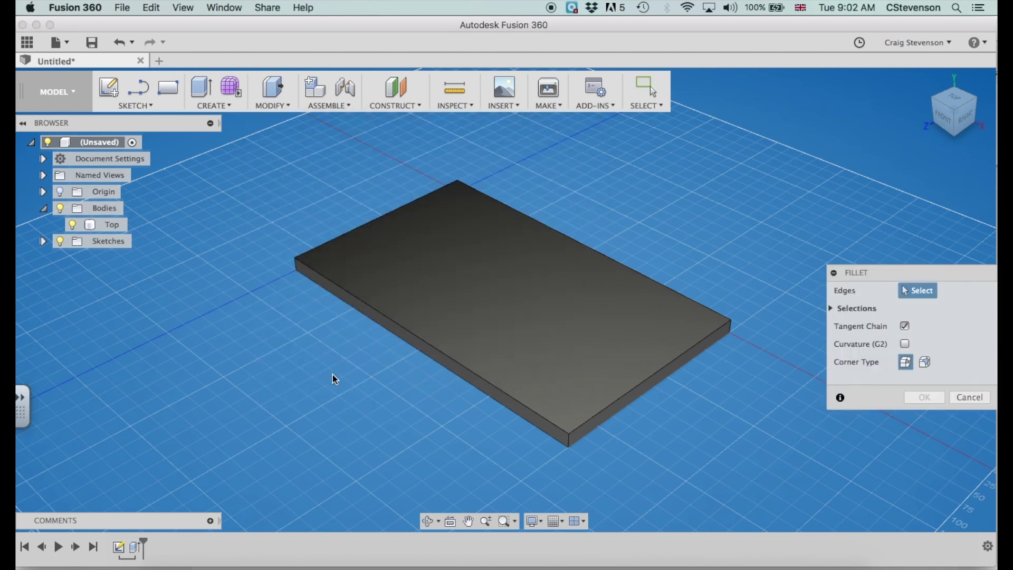
pyautogui.moveTo(321, 370); pyautogui.dragTo(290, 362, button='middle')
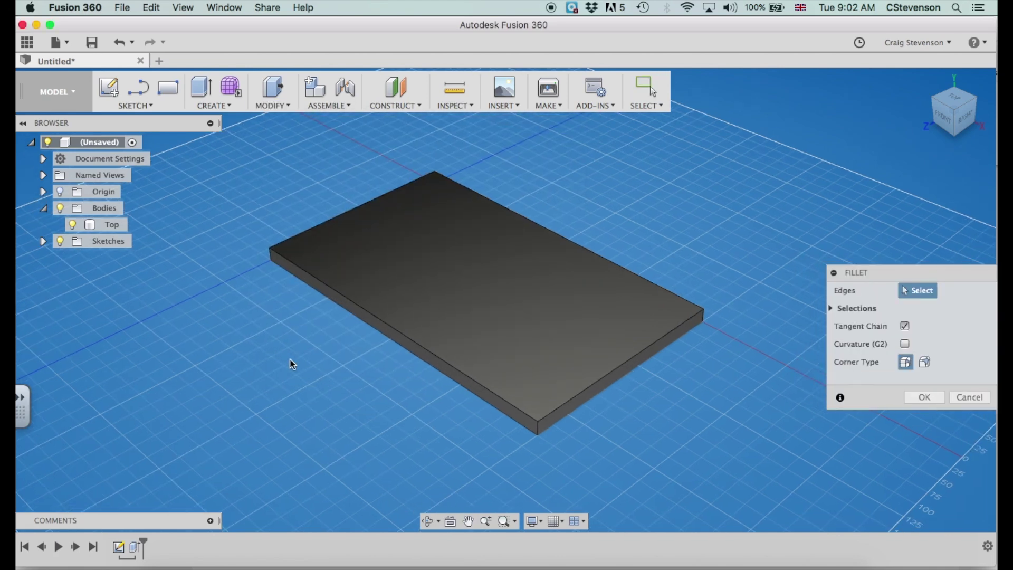
pyautogui.click(538, 429)
pyautogui.click(703, 320)
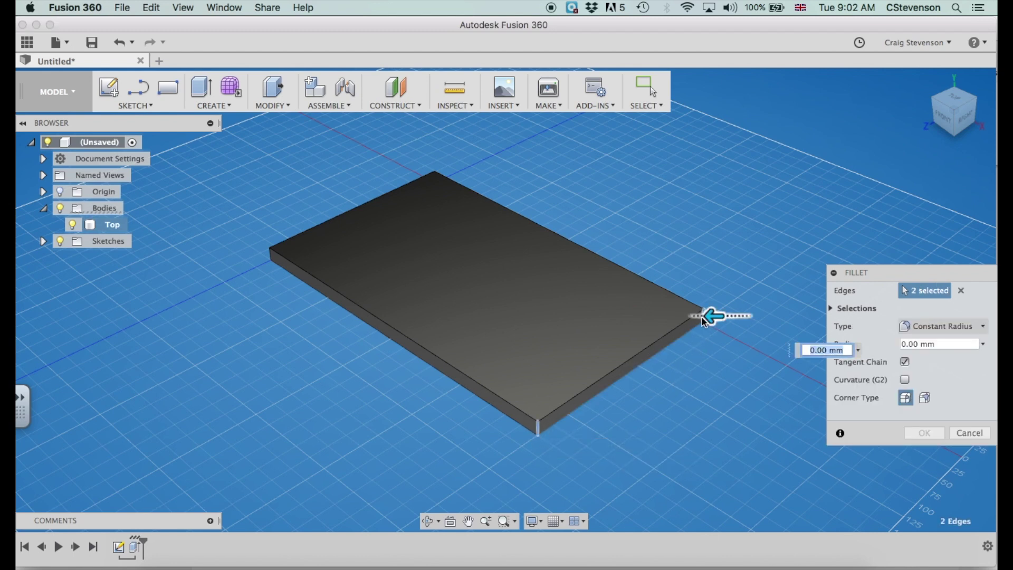
pyautogui.click(271, 255)
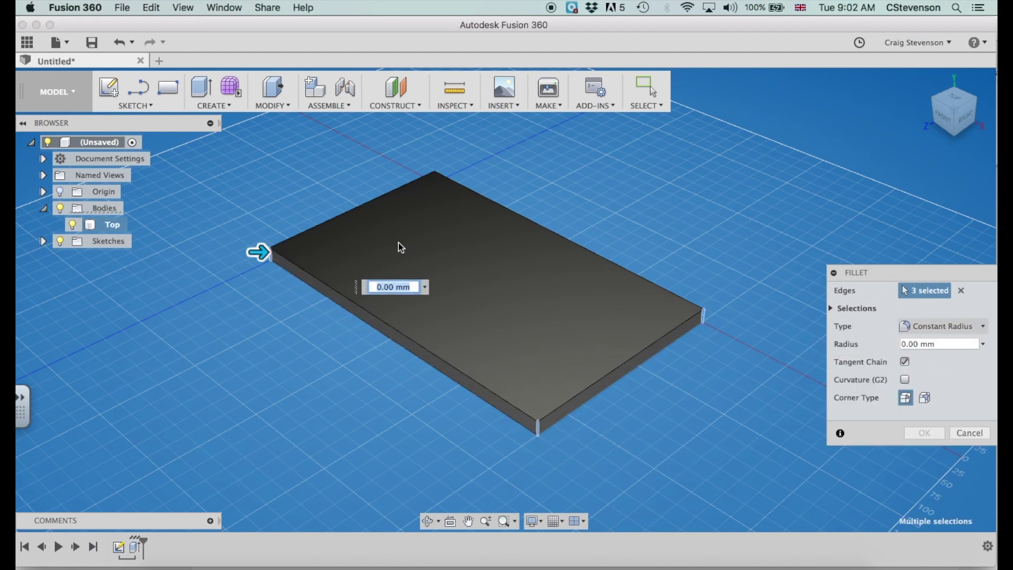
pyautogui.click(436, 180)
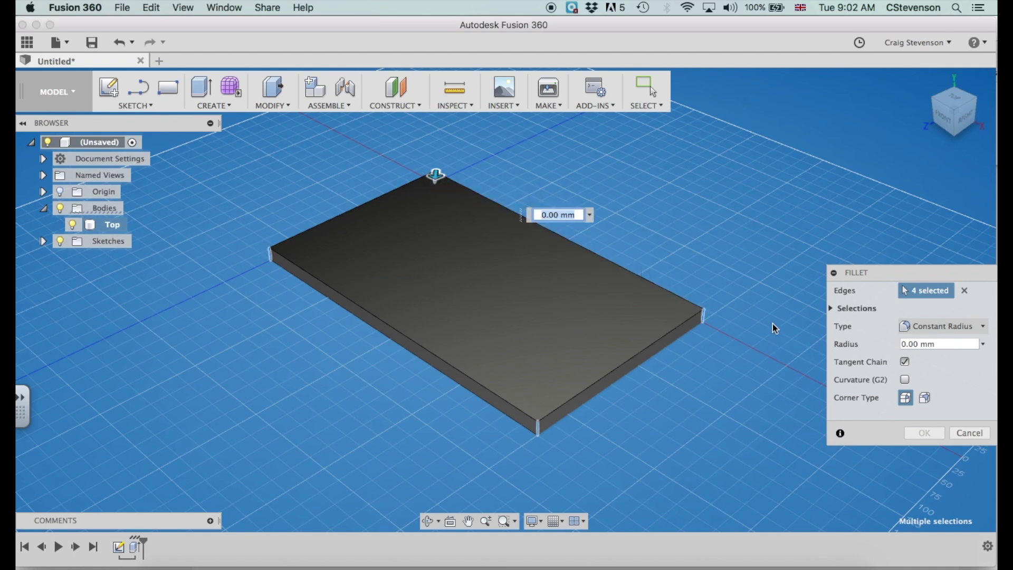
pyautogui.write('20')
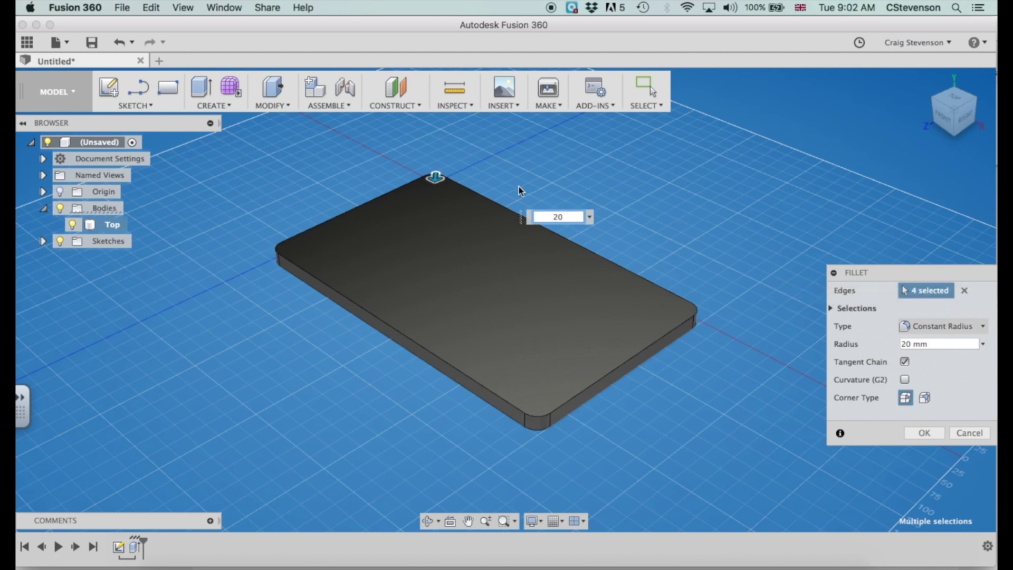
pyautogui.moveTo(434, 179)
pyautogui.mouseDown()
pyautogui.moveTo(432, 209)
pyautogui.moveTo(433, 190)
pyautogui.mouseUp()
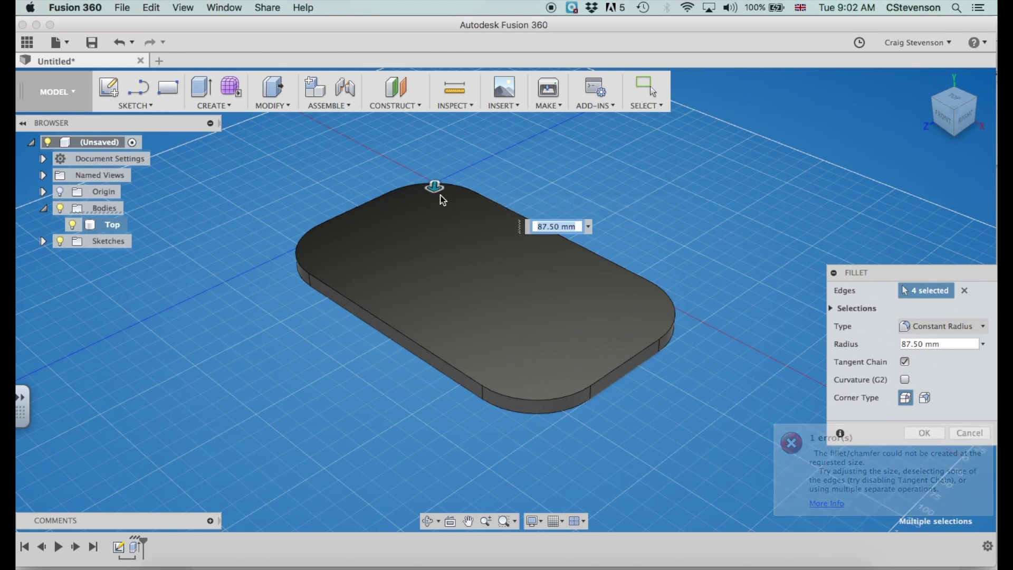
pyautogui.write('20')
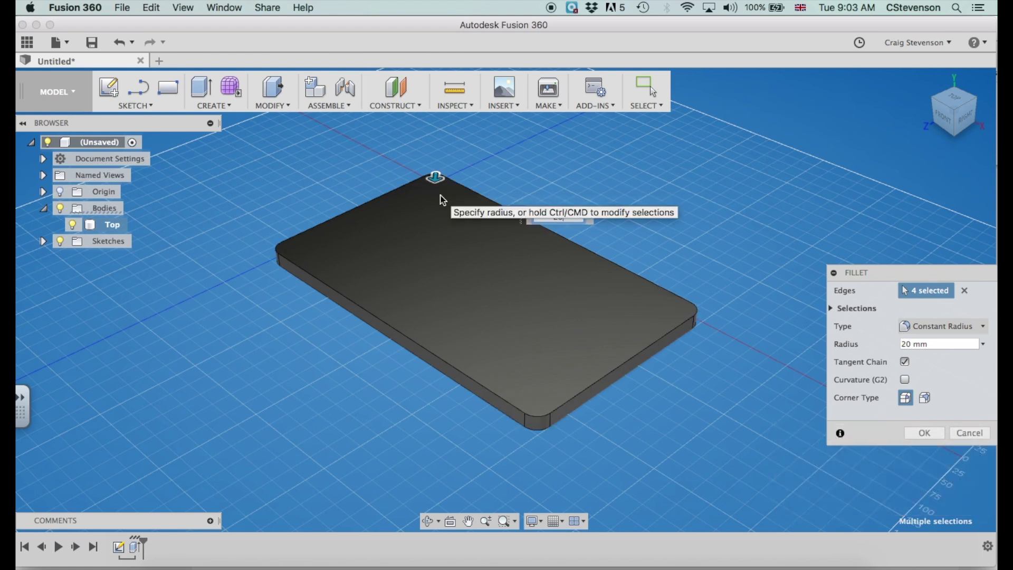
pyautogui.press('Return')
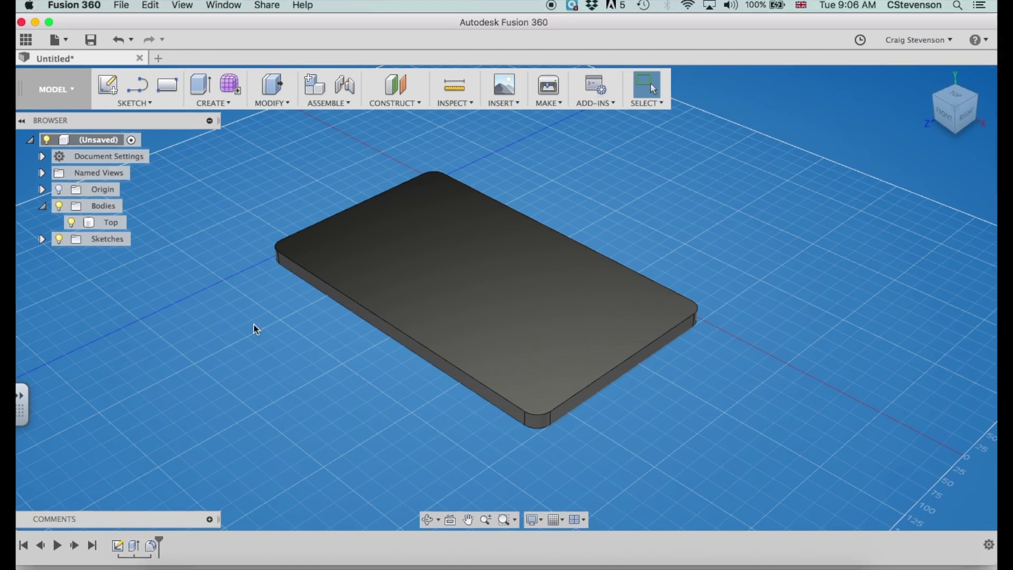
# Step: Draw a 420 × 20 mm rectangle on the board's top face near its lower-left edge
pyautogui.click(368, 314)
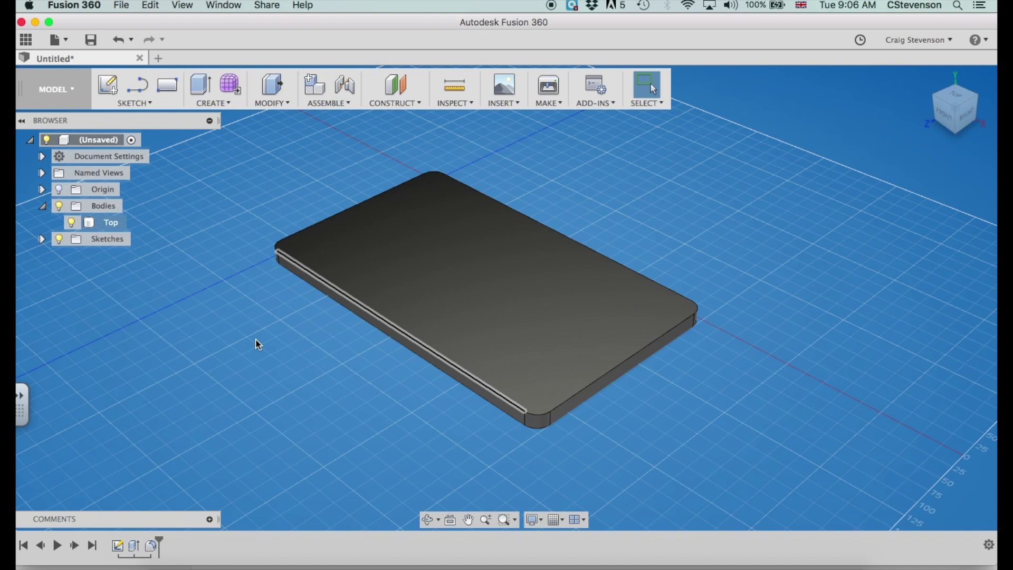
pyautogui.click(228, 358)
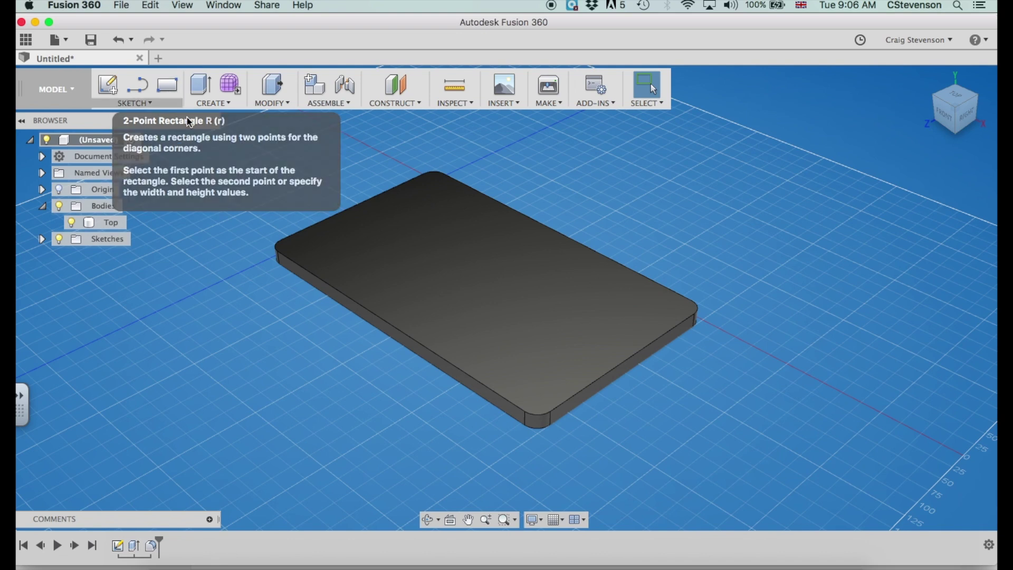
pyautogui.click(170, 95)
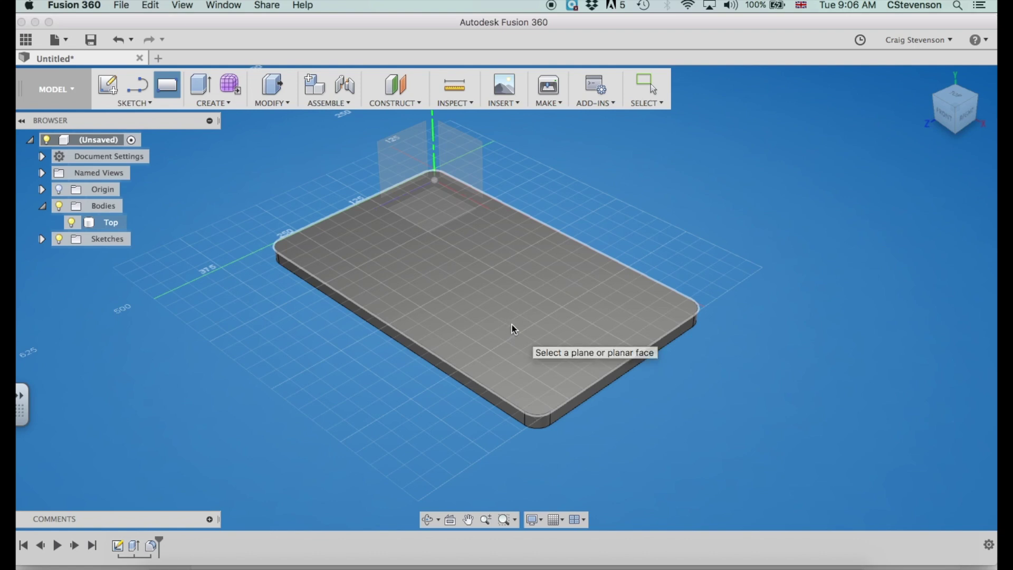
pyautogui.click(512, 325)
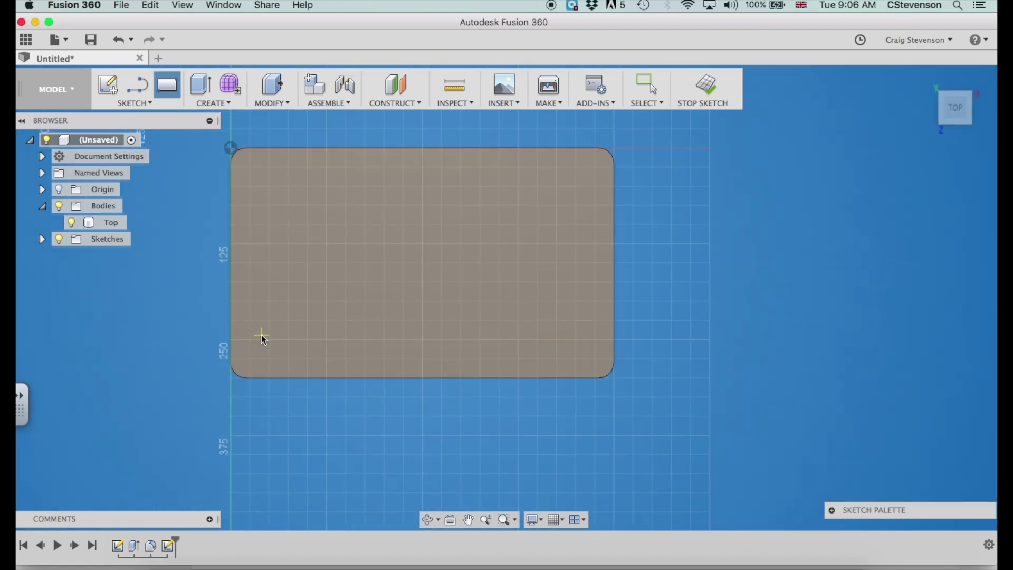
pyautogui.click(260, 333)
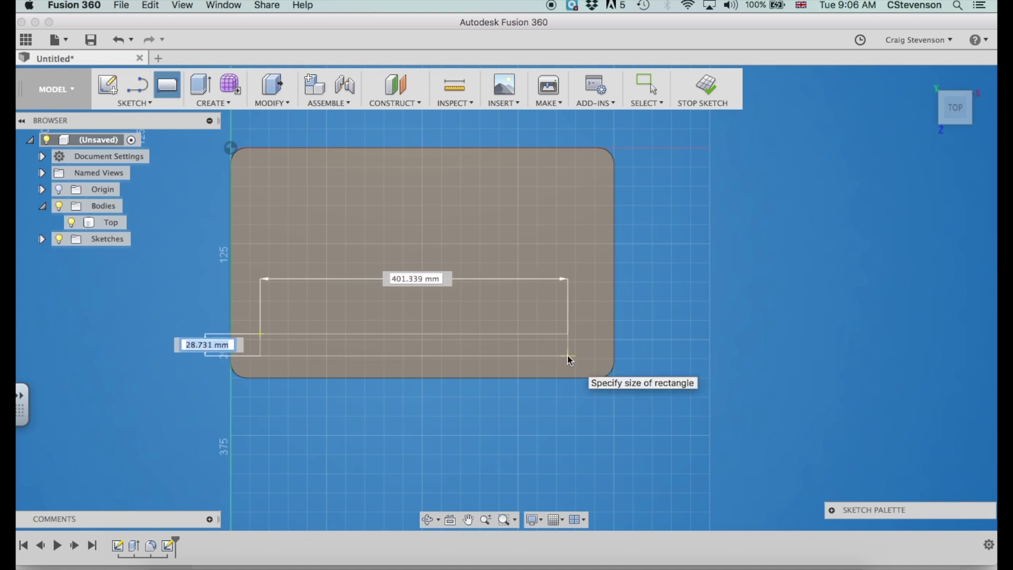
pyautogui.write('2')
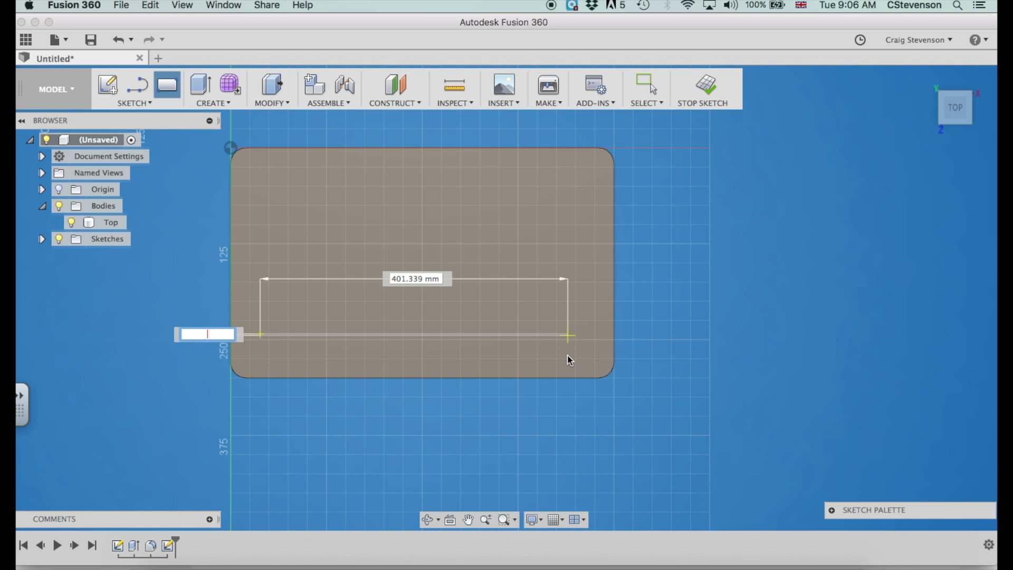
pyautogui.write('0')
pyautogui.press('Tab')
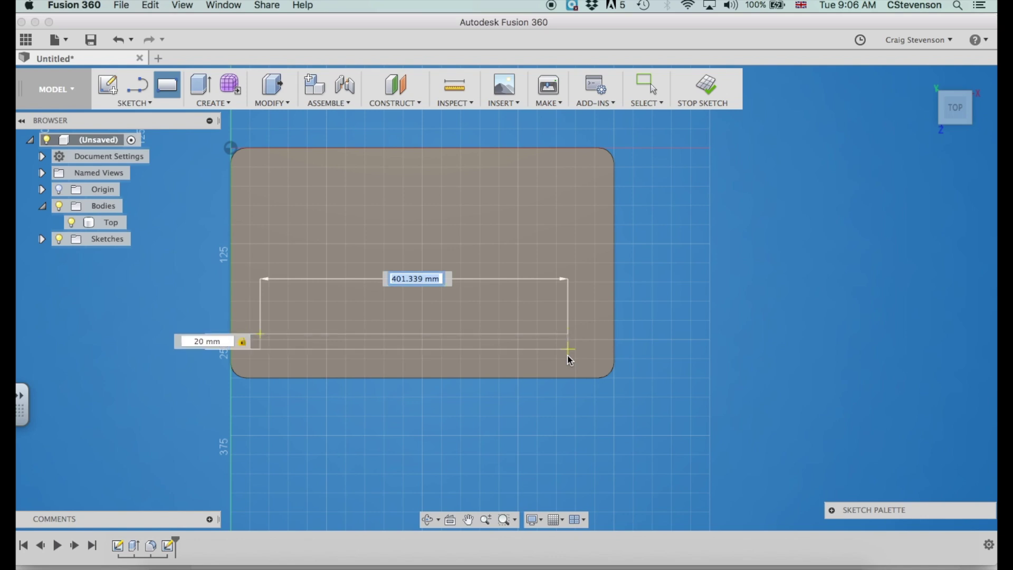
pyautogui.write('420')
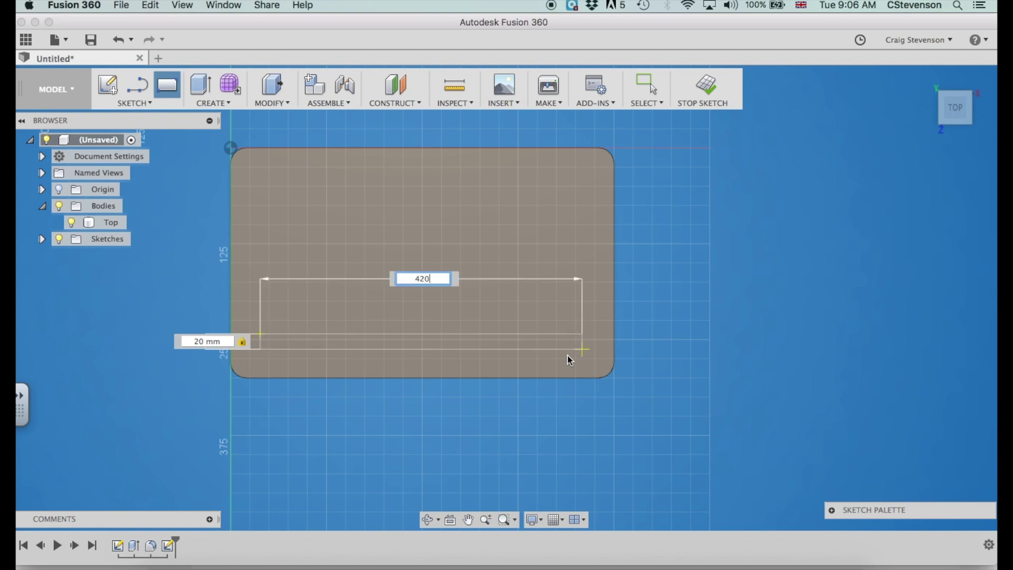
pyautogui.press('Return')
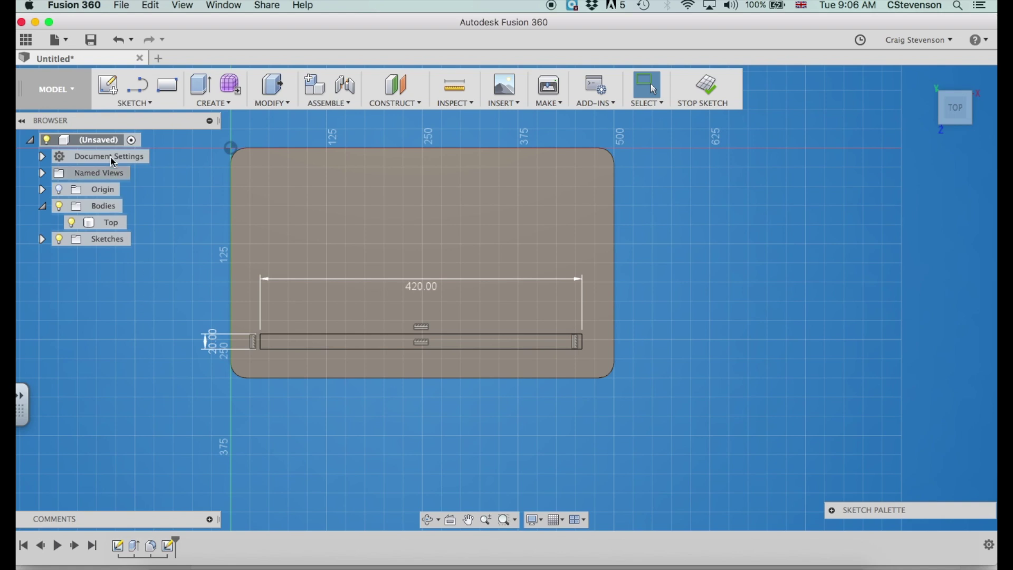
# Step: Dimension the slot 40 mm from the board's left edge and 44 mm from its bottom edge
pyautogui.click(147, 103)
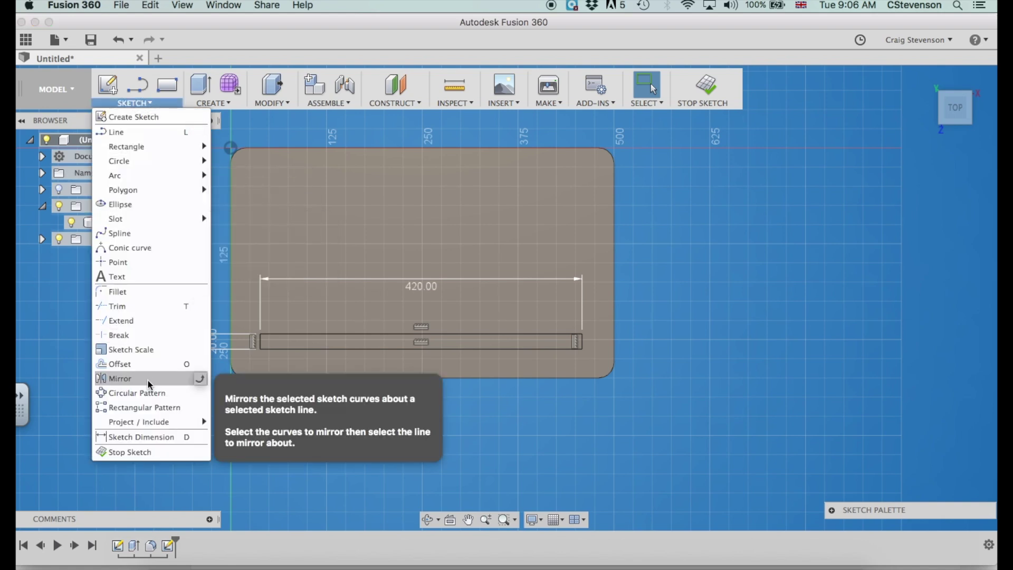
pyautogui.click(153, 437)
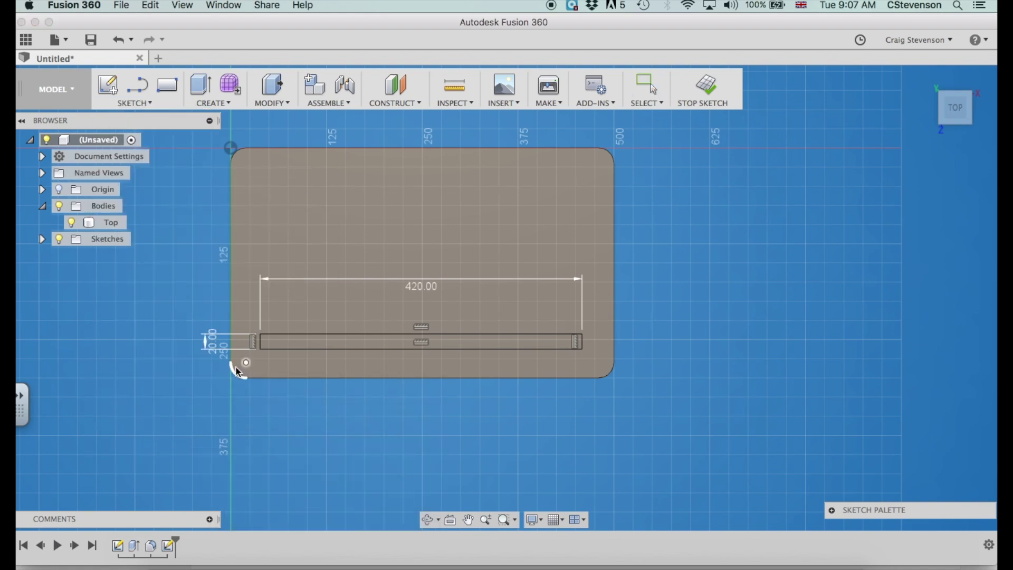
pyautogui.click(259, 341)
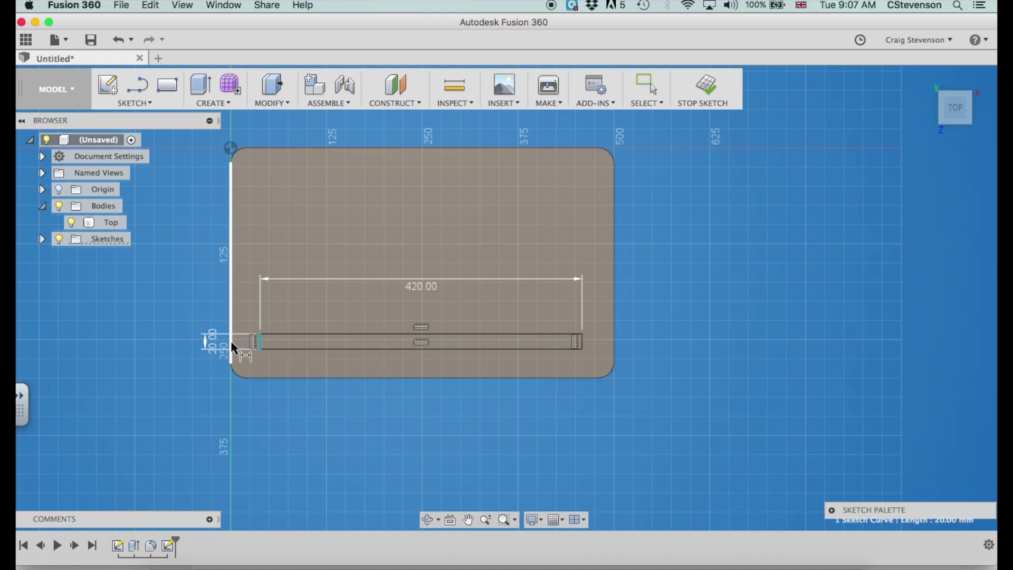
pyautogui.click(230, 344)
pyautogui.click(228, 414)
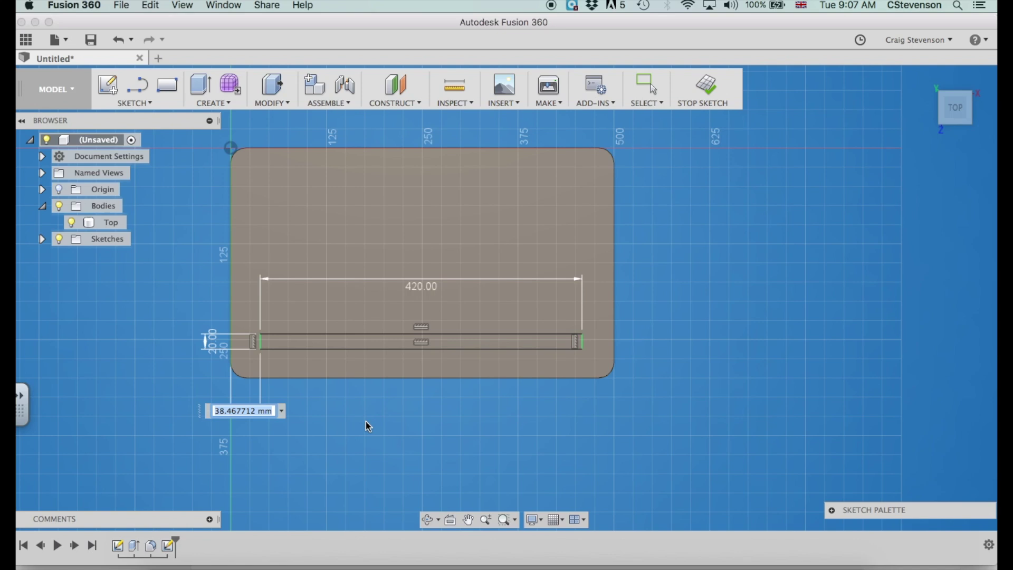
pyautogui.write('40')
pyautogui.press('Return')
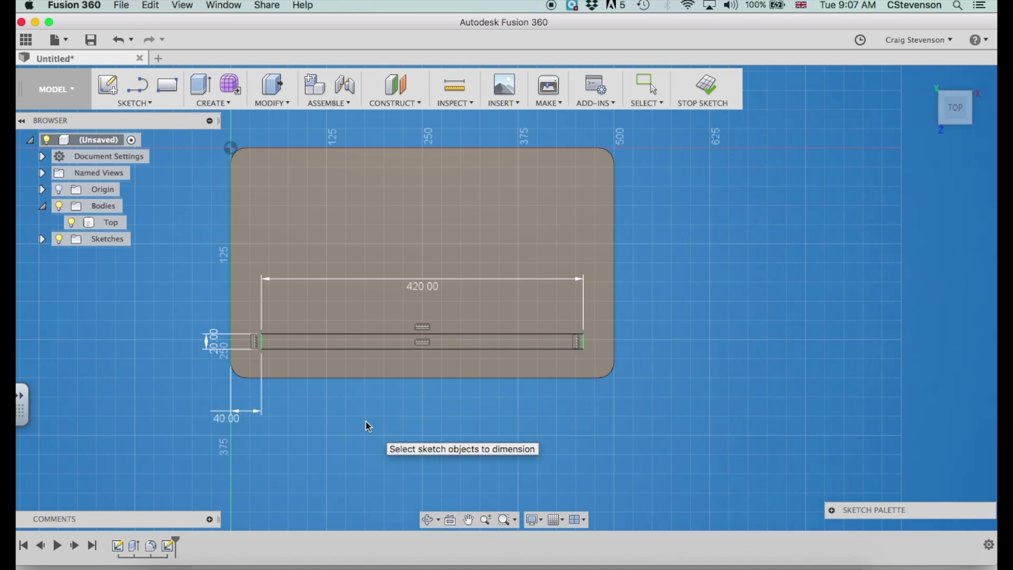
pyautogui.click(295, 350)
pyautogui.click(295, 377)
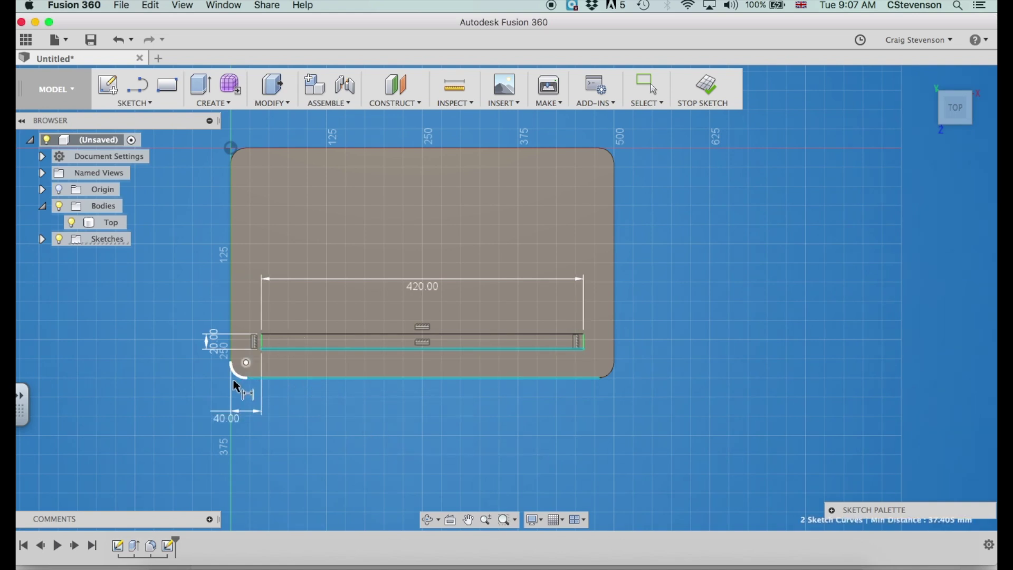
pyautogui.click(157, 386)
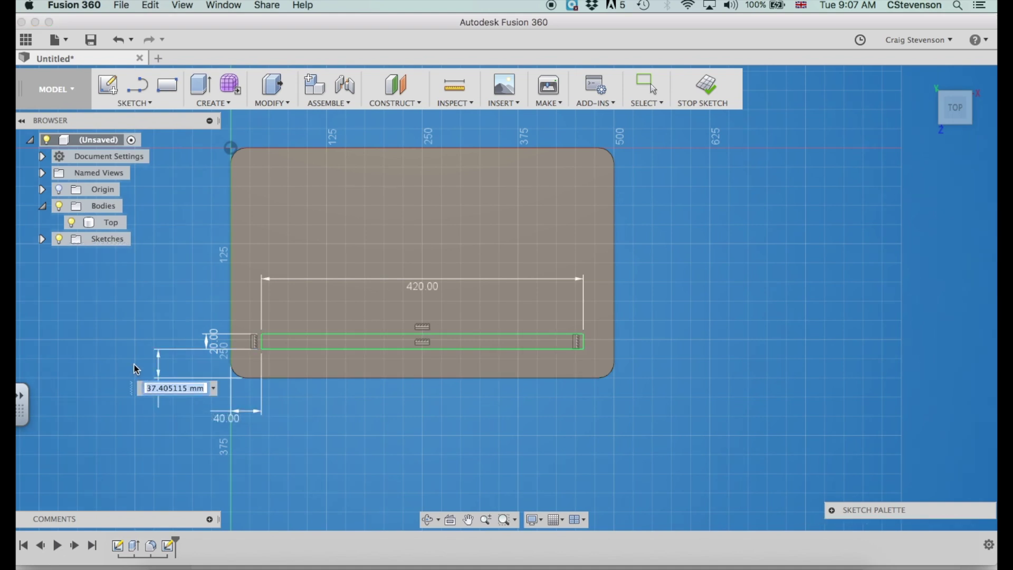
pyautogui.write('44')
pyautogui.press('Return')
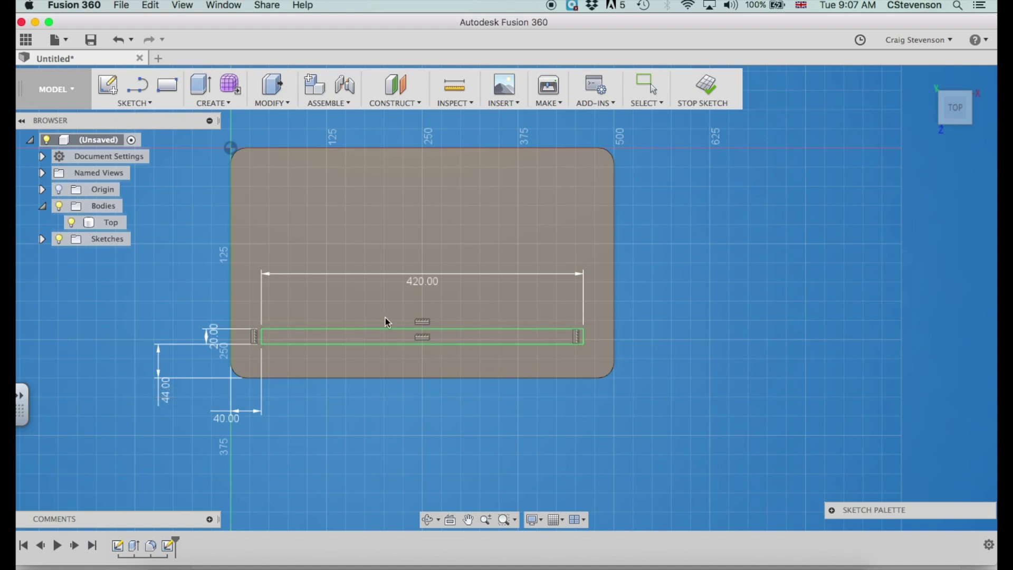
# Step: Finish the sketch and extrude-cut the slot profile downward through the whole board
pyautogui.click(711, 90)
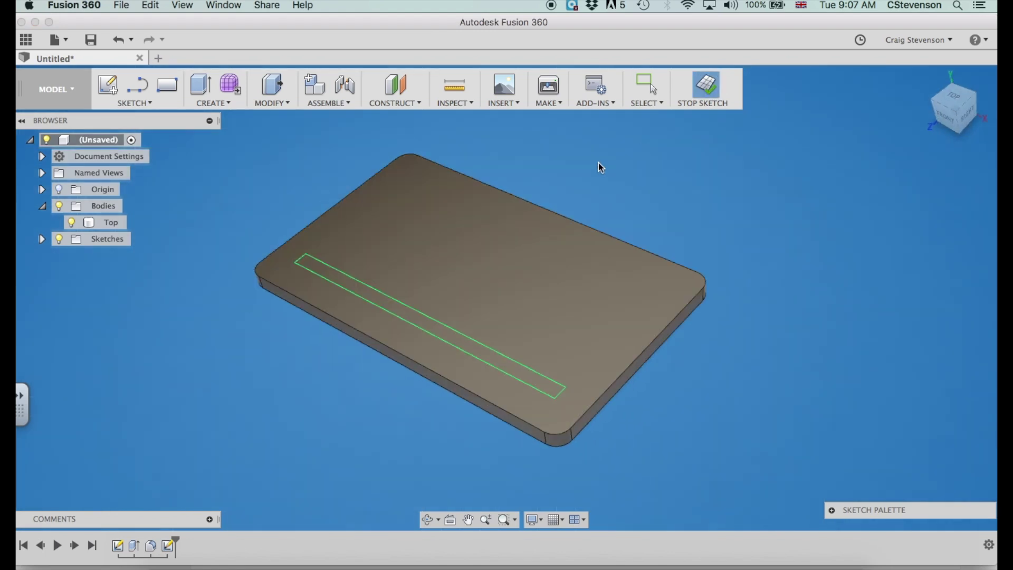
pyautogui.click(205, 87)
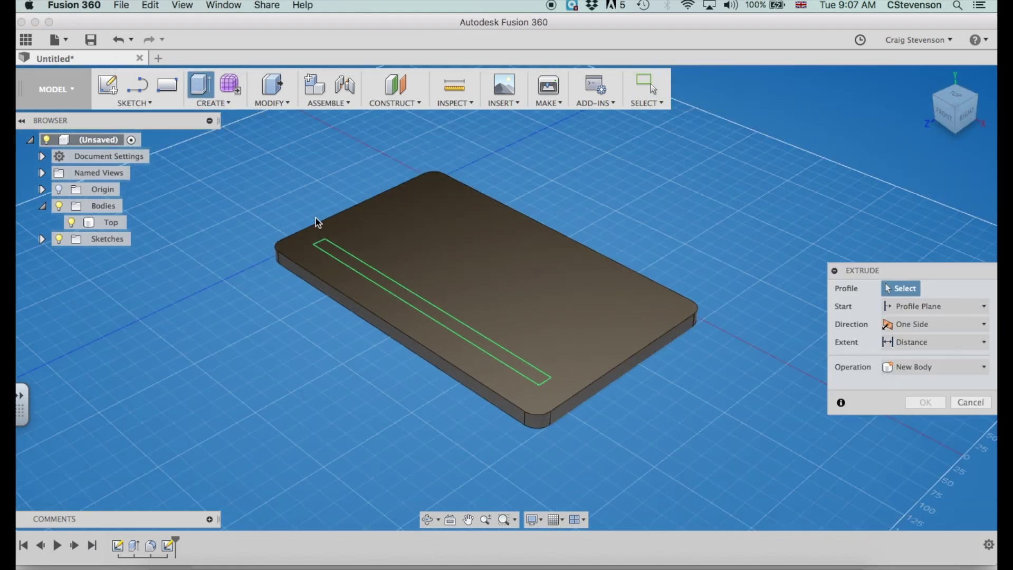
pyautogui.click(342, 257)
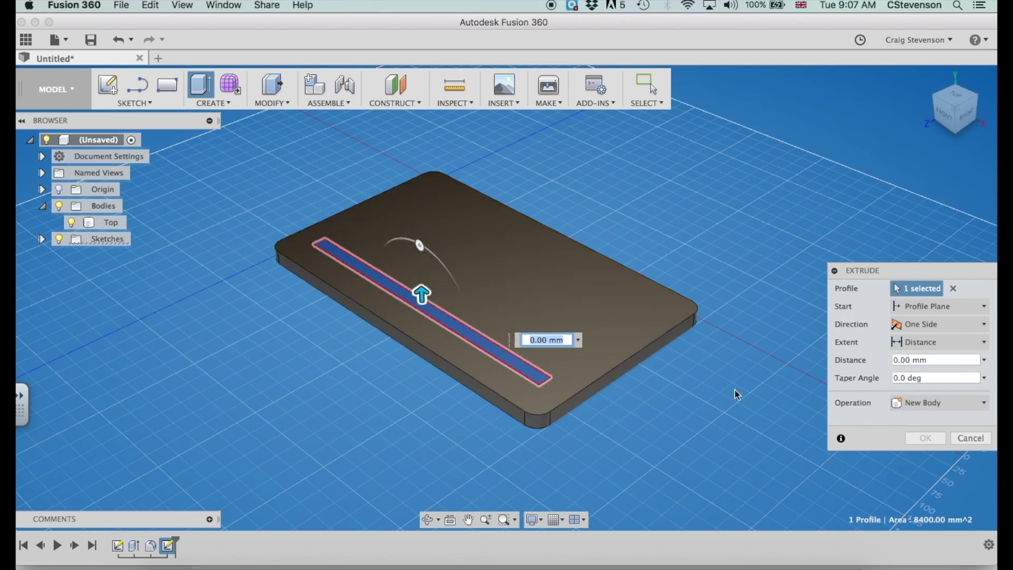
pyautogui.moveTo(421, 293); pyautogui.dragTo(417, 379)
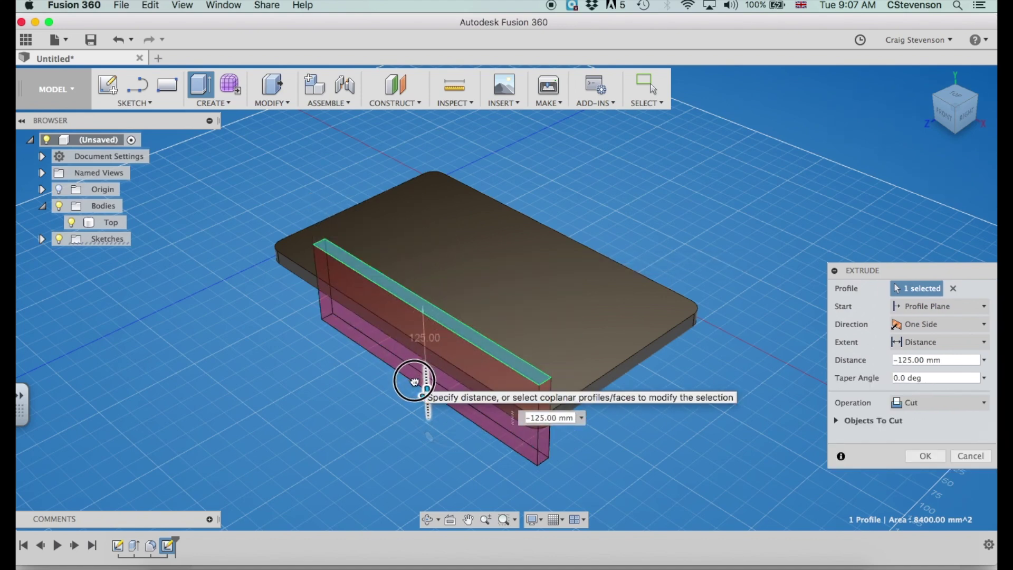
pyautogui.moveTo(414, 381)
pyautogui.mouseDown()
pyautogui.moveTo(417, 232)
pyautogui.moveTo(401, 377)
pyautogui.mouseUp()
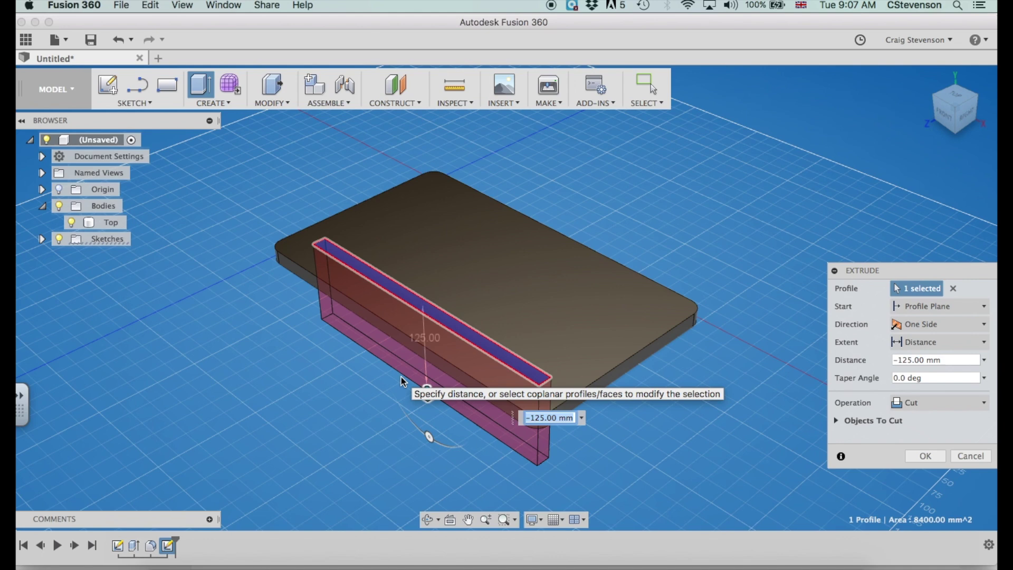
pyautogui.press('Return')
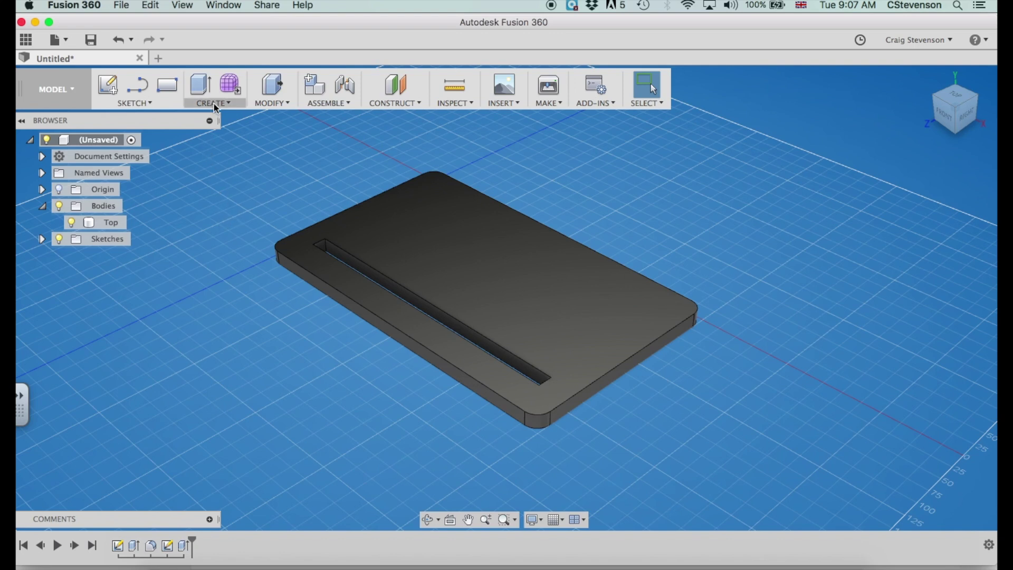
# Step: Set up a rectangular pattern of the slot cut along the board's short edge
pyautogui.click(213, 103)
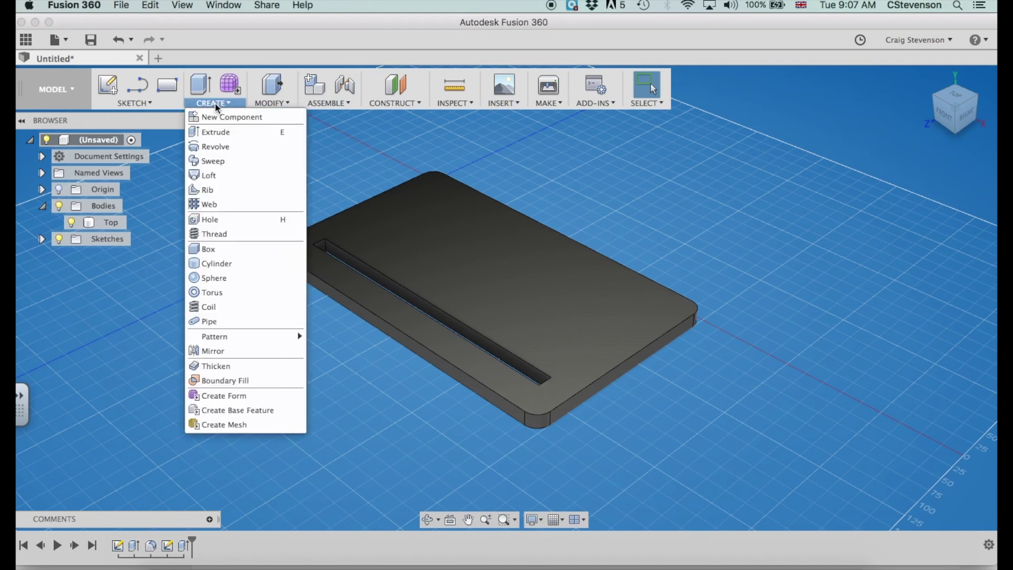
pyautogui.moveTo(269, 338)
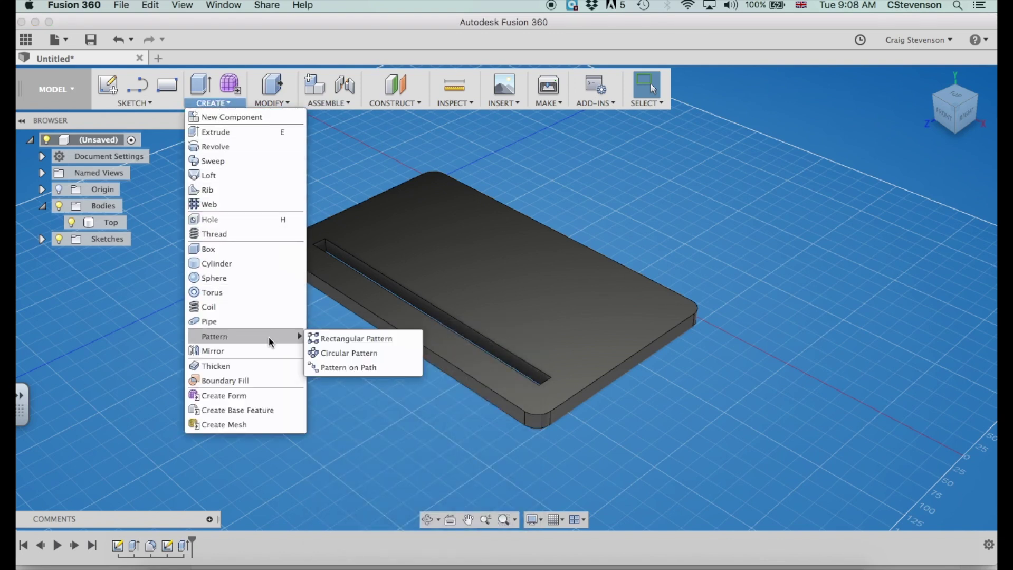
pyautogui.click(337, 343)
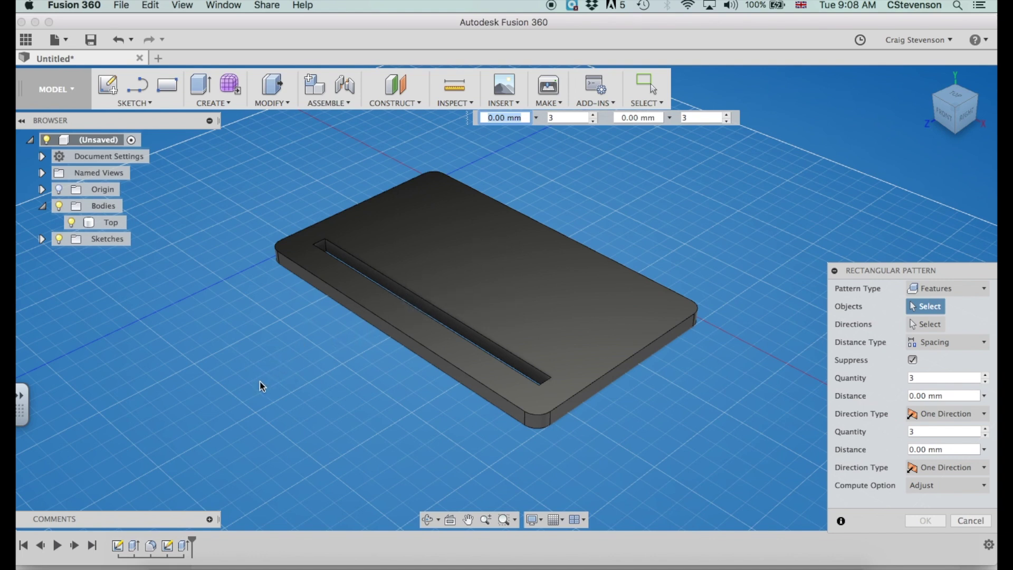
pyautogui.click(184, 547)
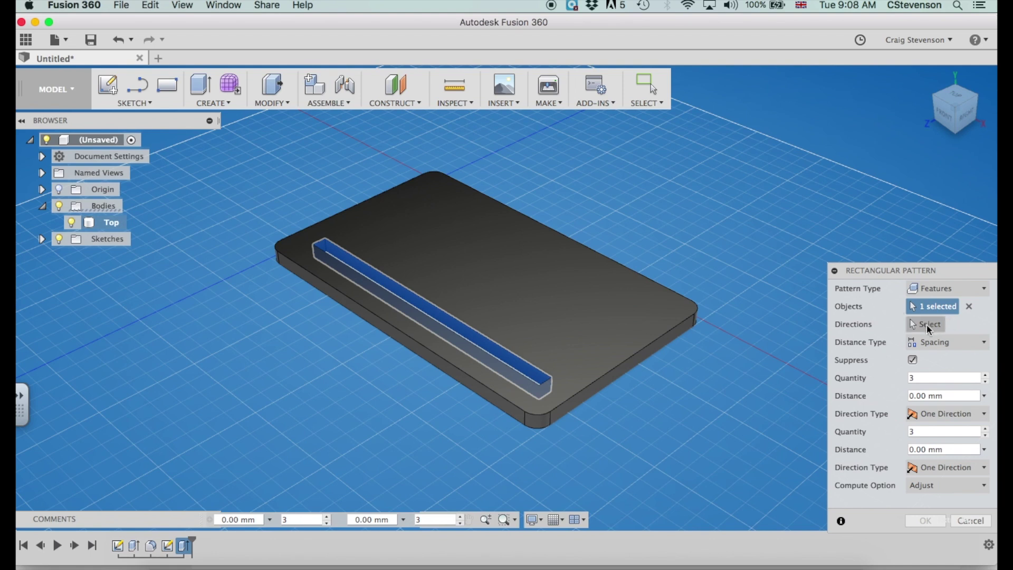
pyautogui.click(928, 326)
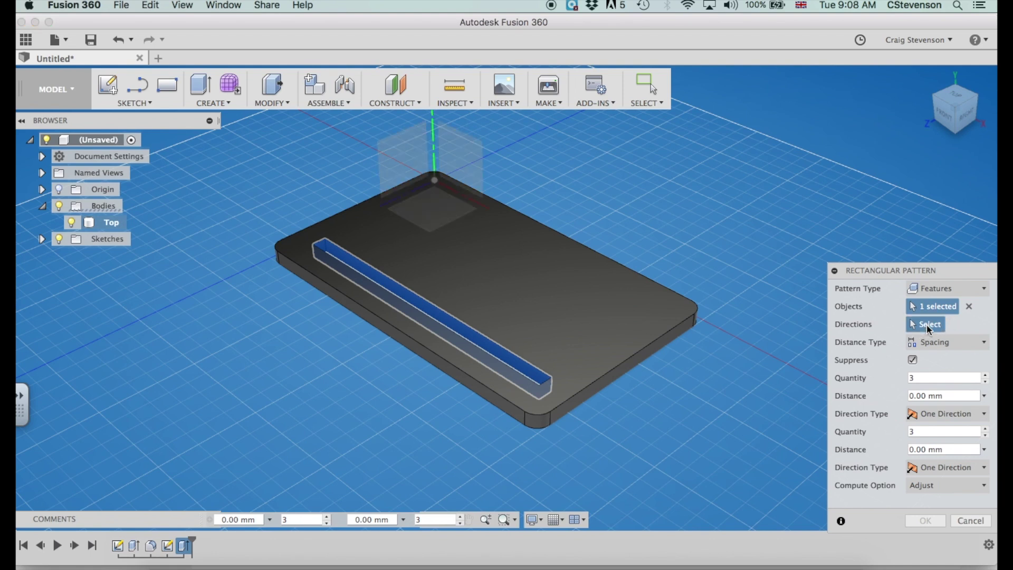
pyautogui.click(620, 365)
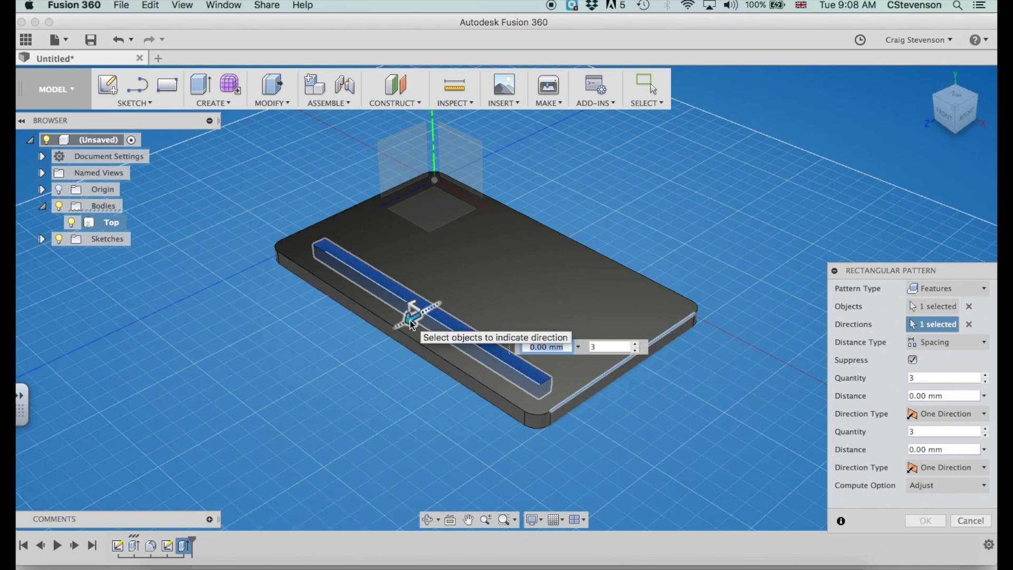
# Step: Set the pattern to 4 slots at -66 mm spacing and apply it
pyautogui.moveTo(411, 321); pyautogui.dragTo(471, 288)
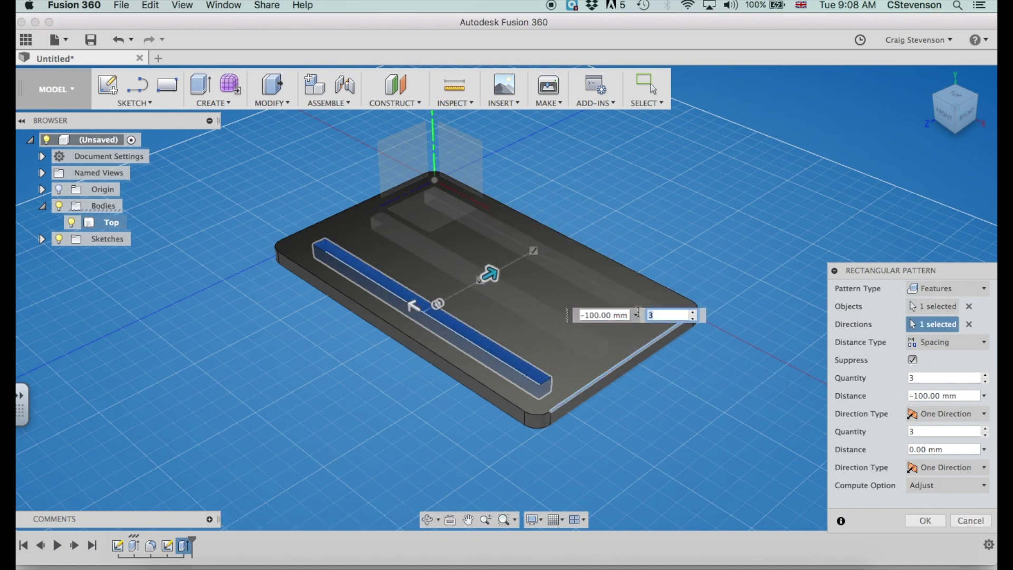
pyautogui.click(663, 315)
pyautogui.write('4')
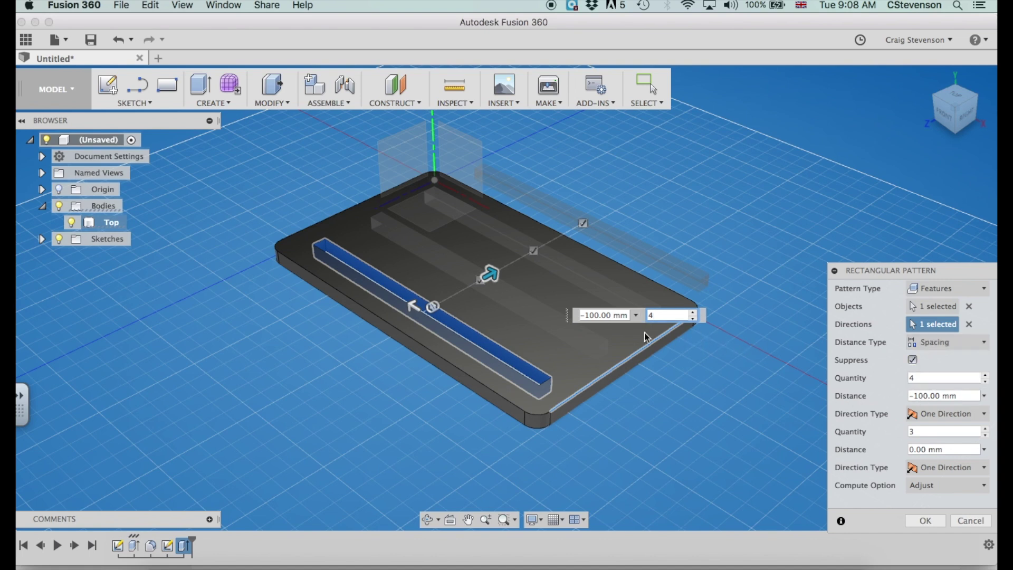
pyautogui.click(594, 315)
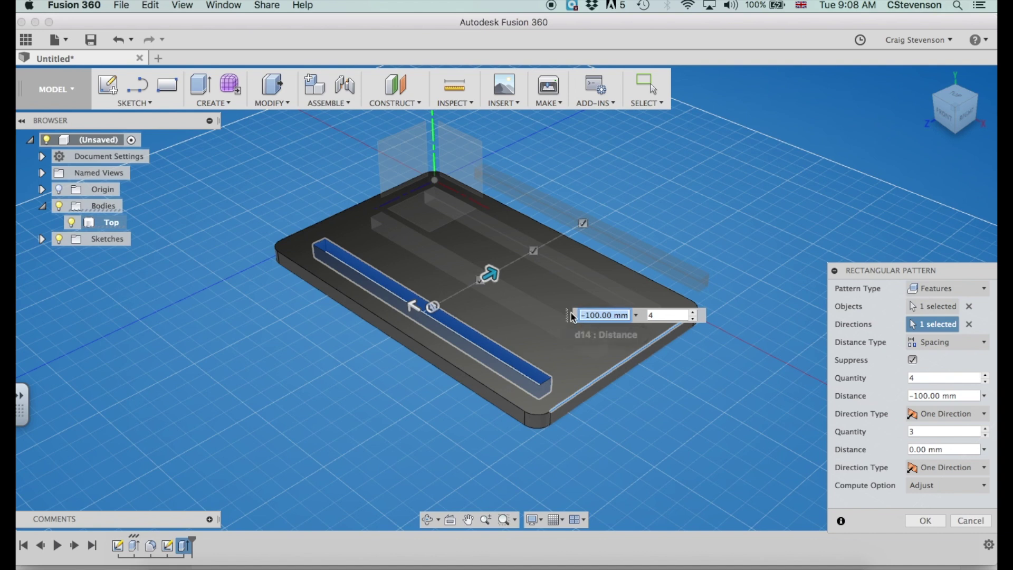
pyautogui.write('66')
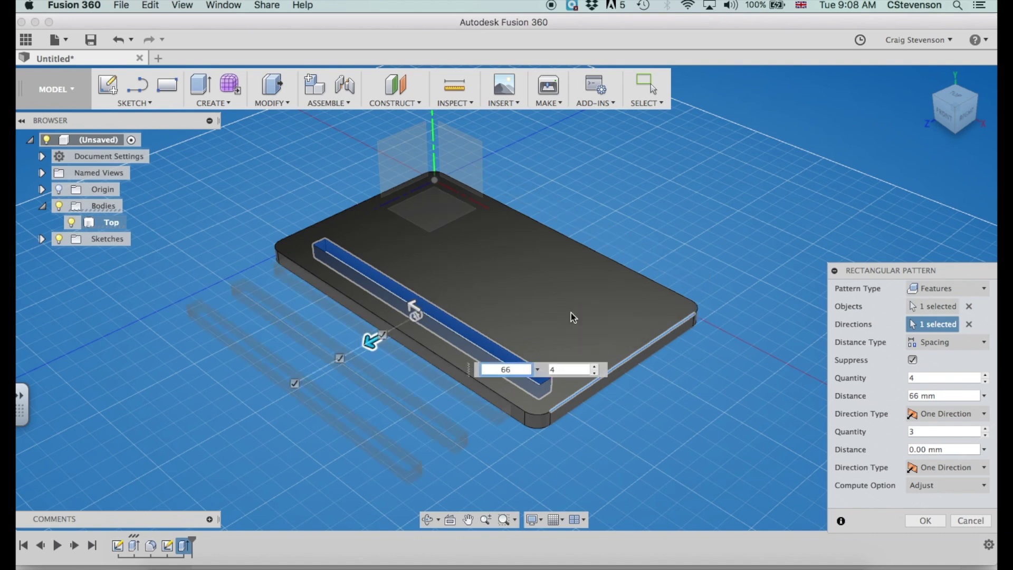
pyautogui.press('BackSpace')
pyautogui.press('BackSpace')
pyautogui.write('-66')
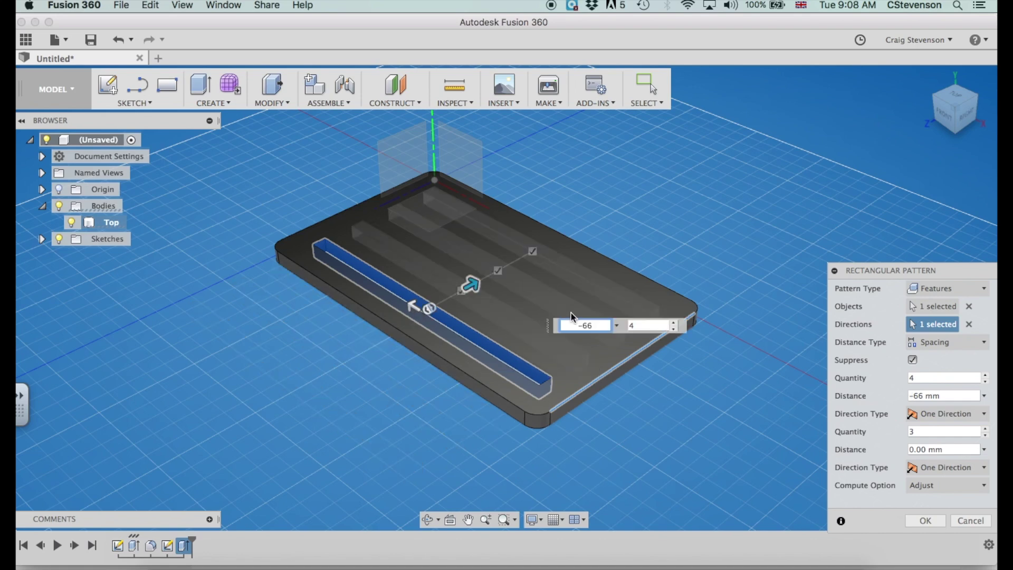
pyautogui.press('Return')
pyautogui.press('Return')
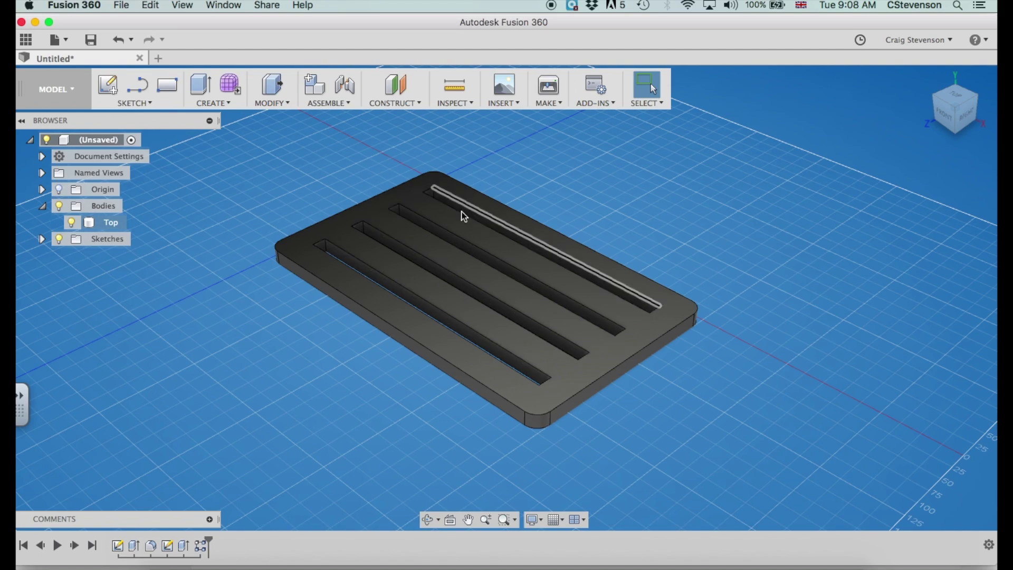